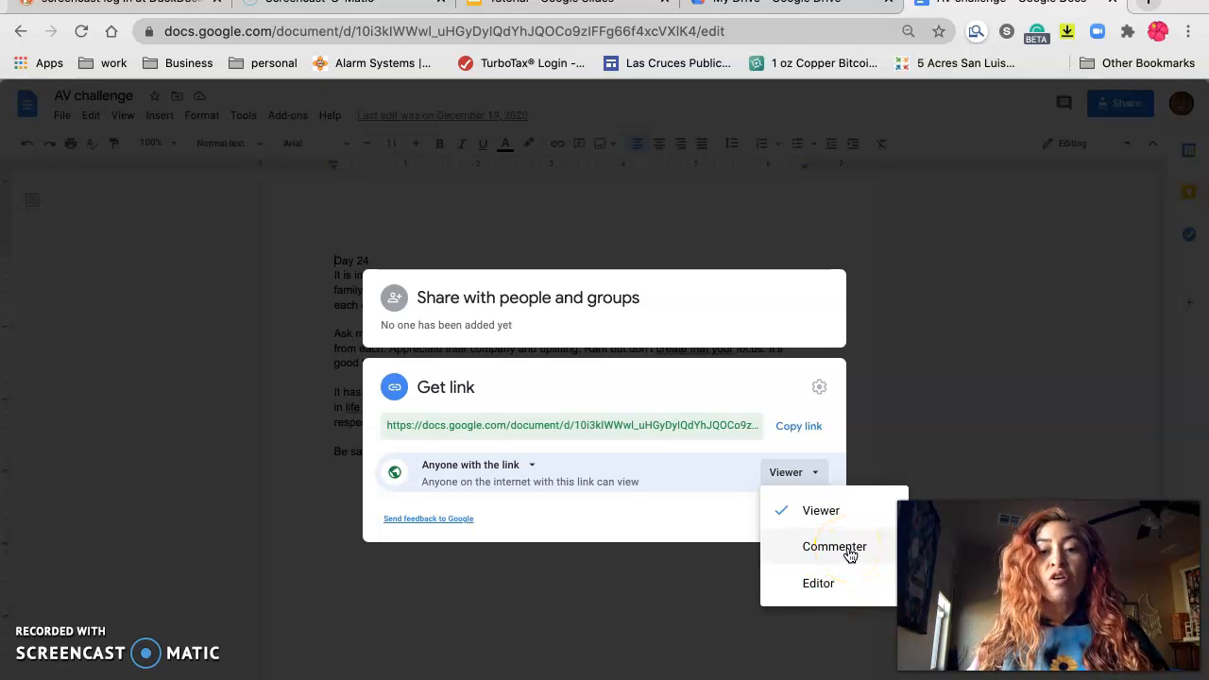
- Copy the AV challenge document's sharing link with Viewer access and return to the Tutorial presentation
{"action": "left_click", "coordinate": [680, 499]}
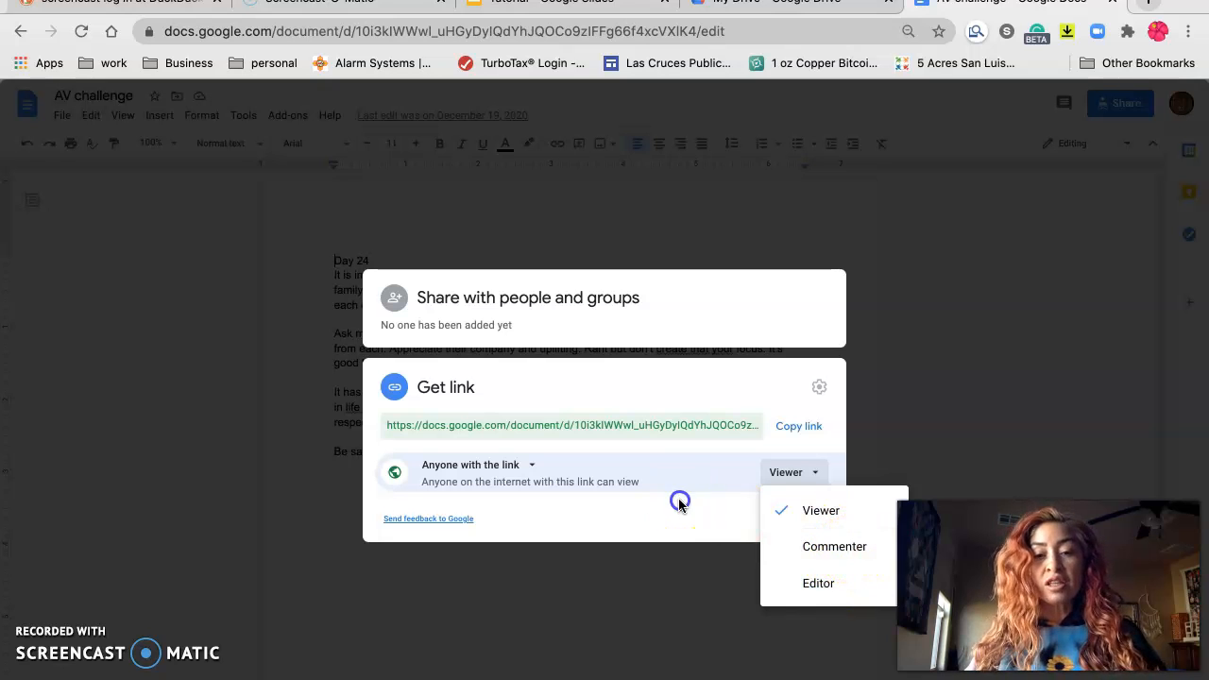
{"action": "left_click", "coordinate": [799, 433]}
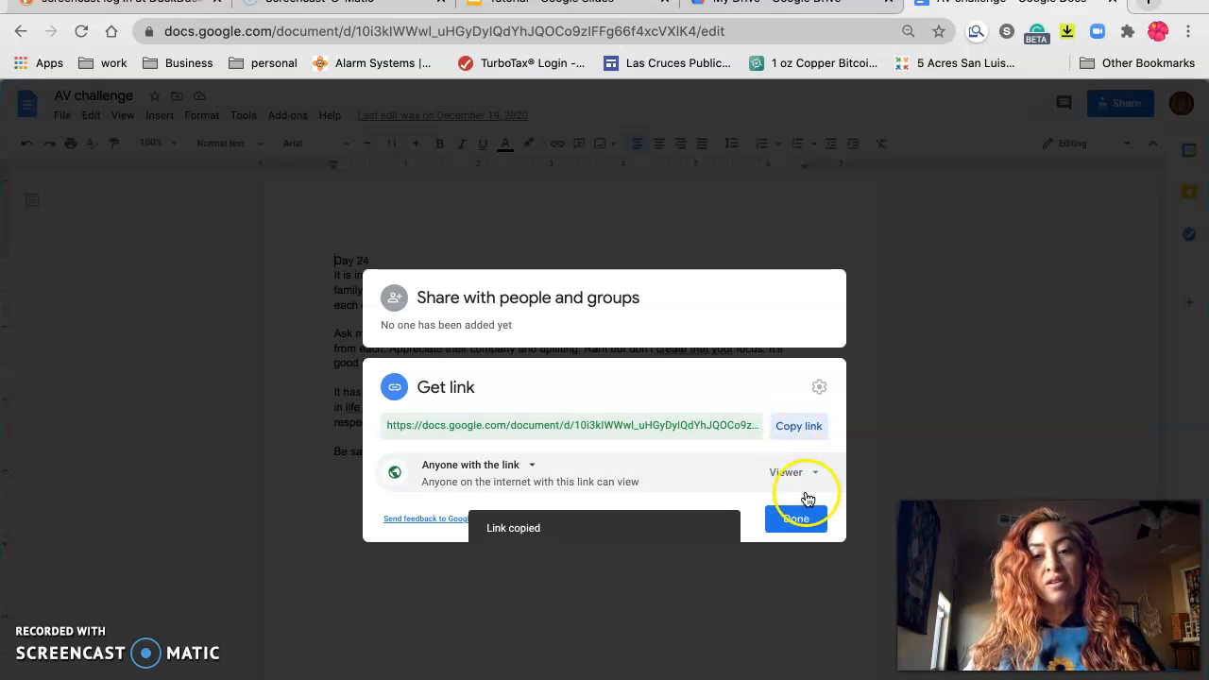
{"action": "left_click", "coordinate": [580, 8]}
- Hyperlink the slide title "Welcome Letter" to the copied document link
{"action": "left_click", "coordinate": [915, 406]}
{"action": "left_click_drag", "start_coordinate": [916, 406], "coordinate": [433, 387]}
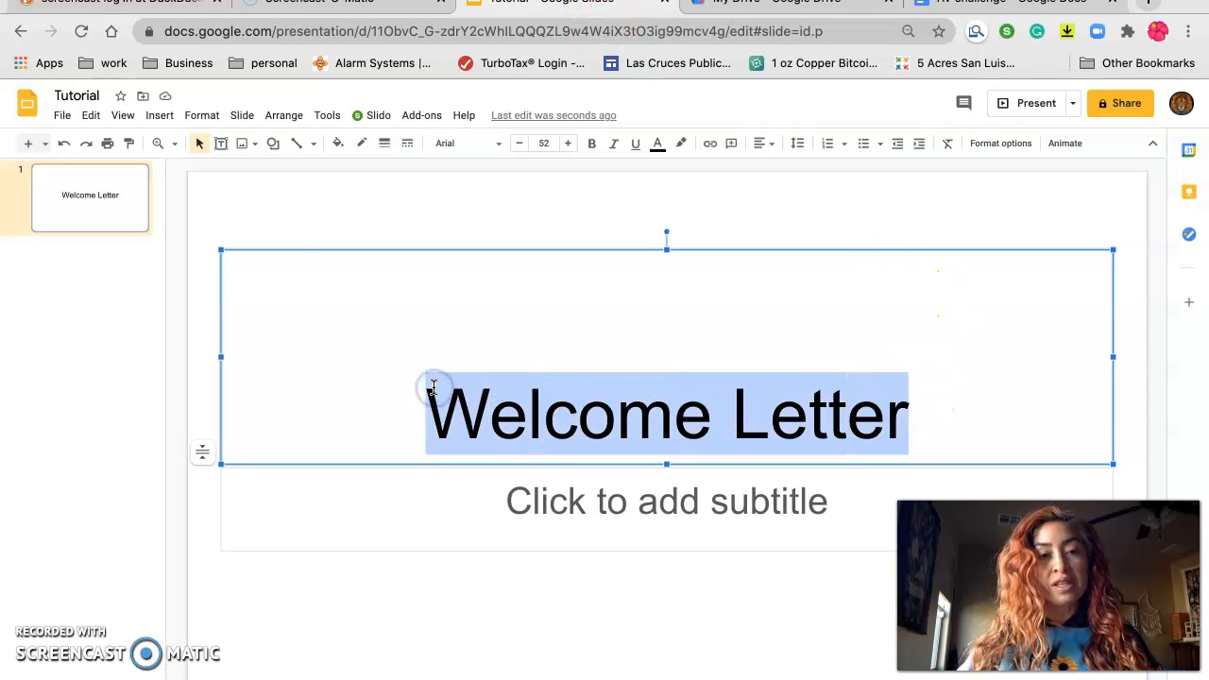
{"action": "left_click", "coordinate": [160, 118]}
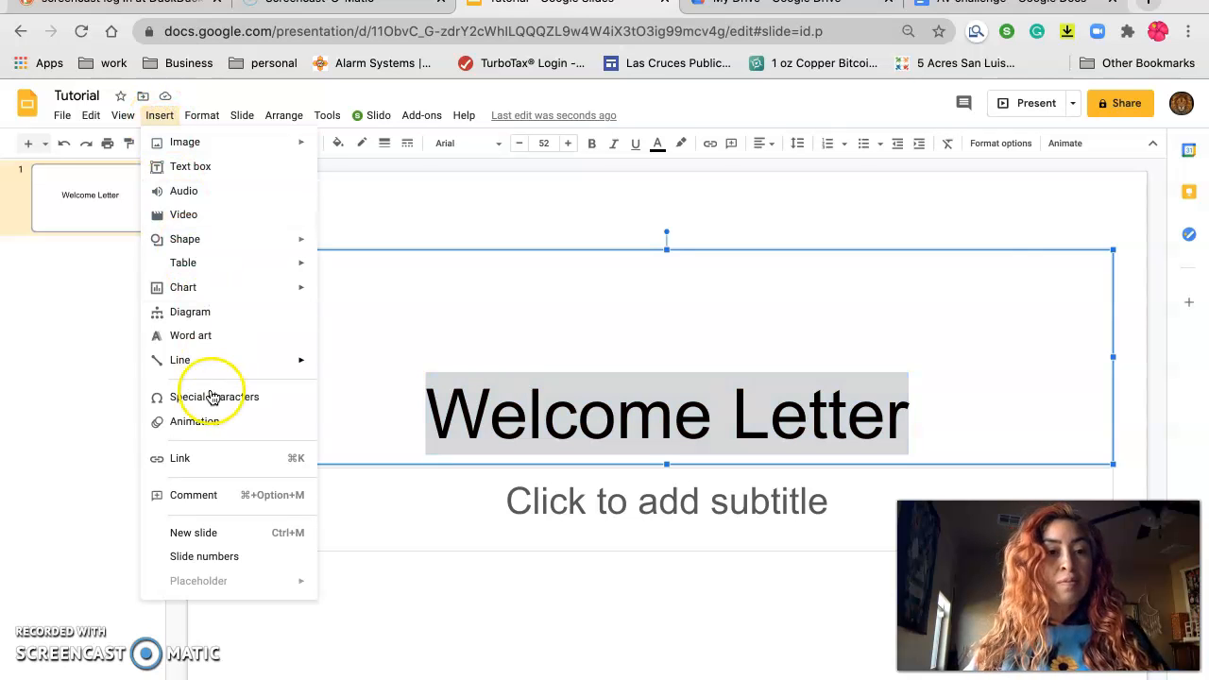
{"action": "left_click", "coordinate": [182, 465]}
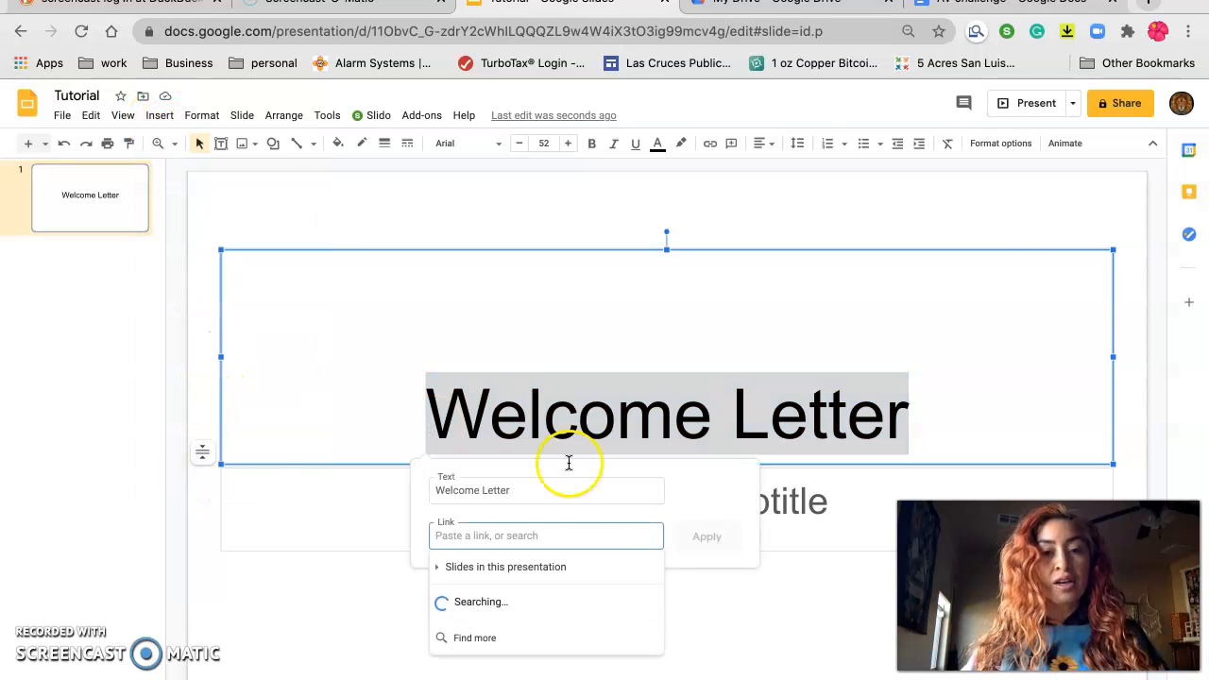
{"action": "key", "text": "ctrl+v"}
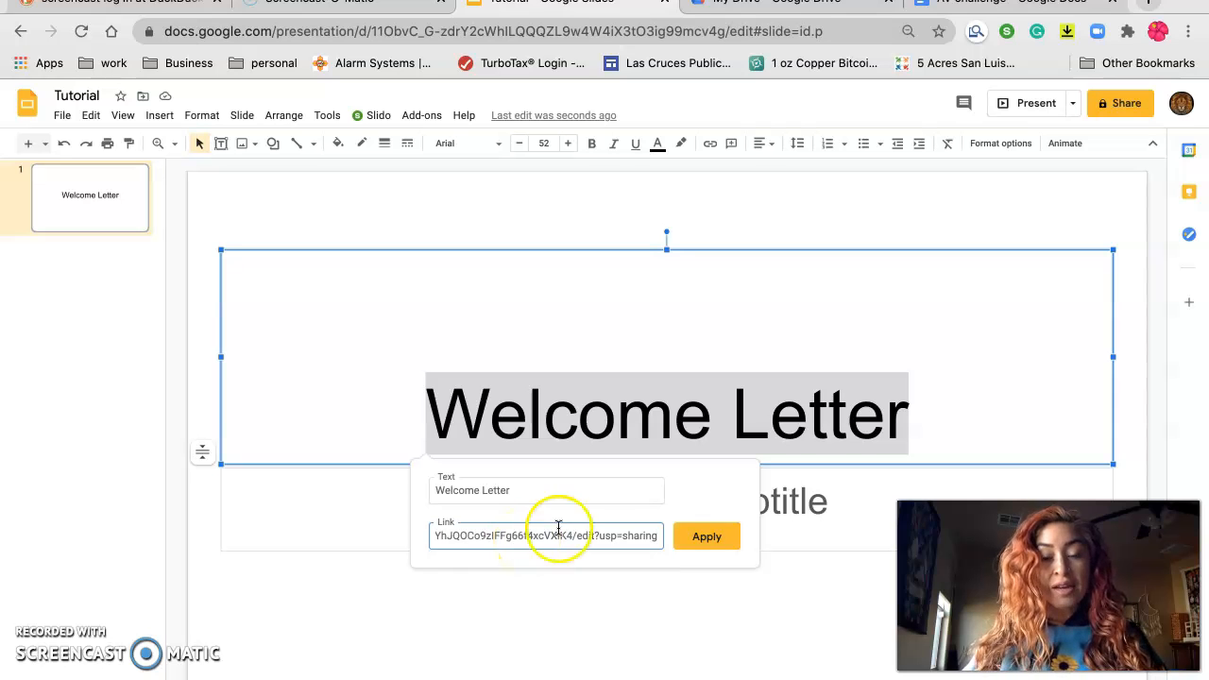
{"action": "left_click", "coordinate": [720, 544]}
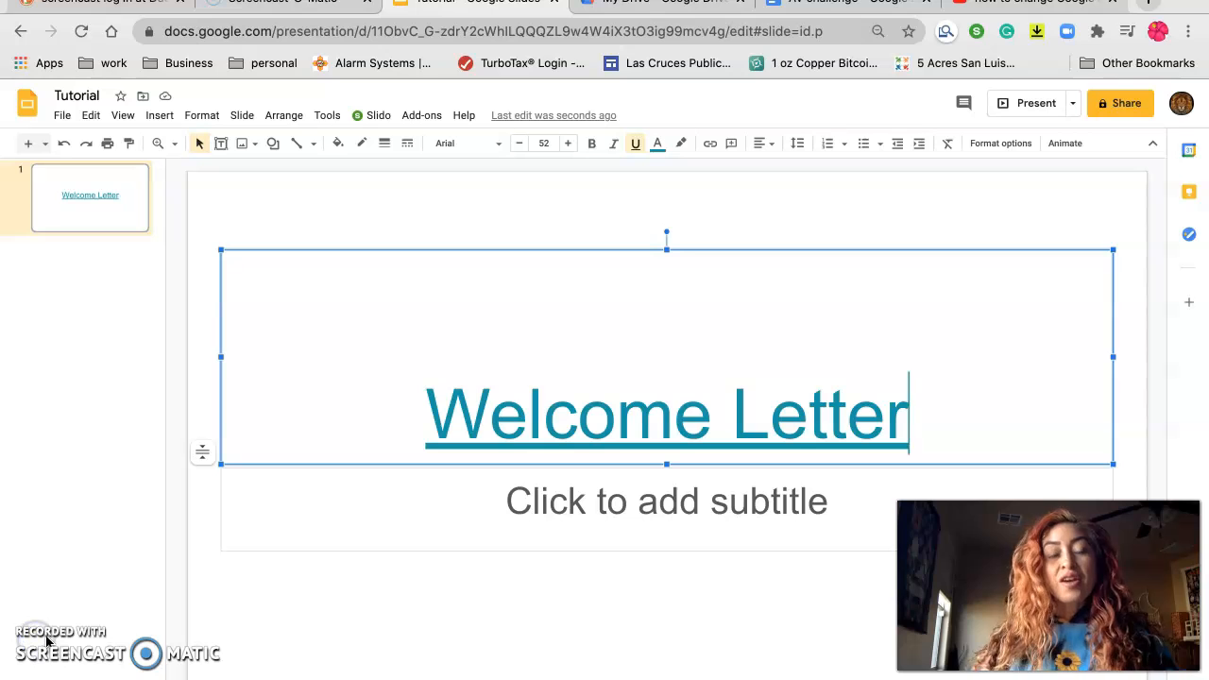
- Enter "Video" as the slide's subtitle
{"action": "left_click", "coordinate": [918, 430]}
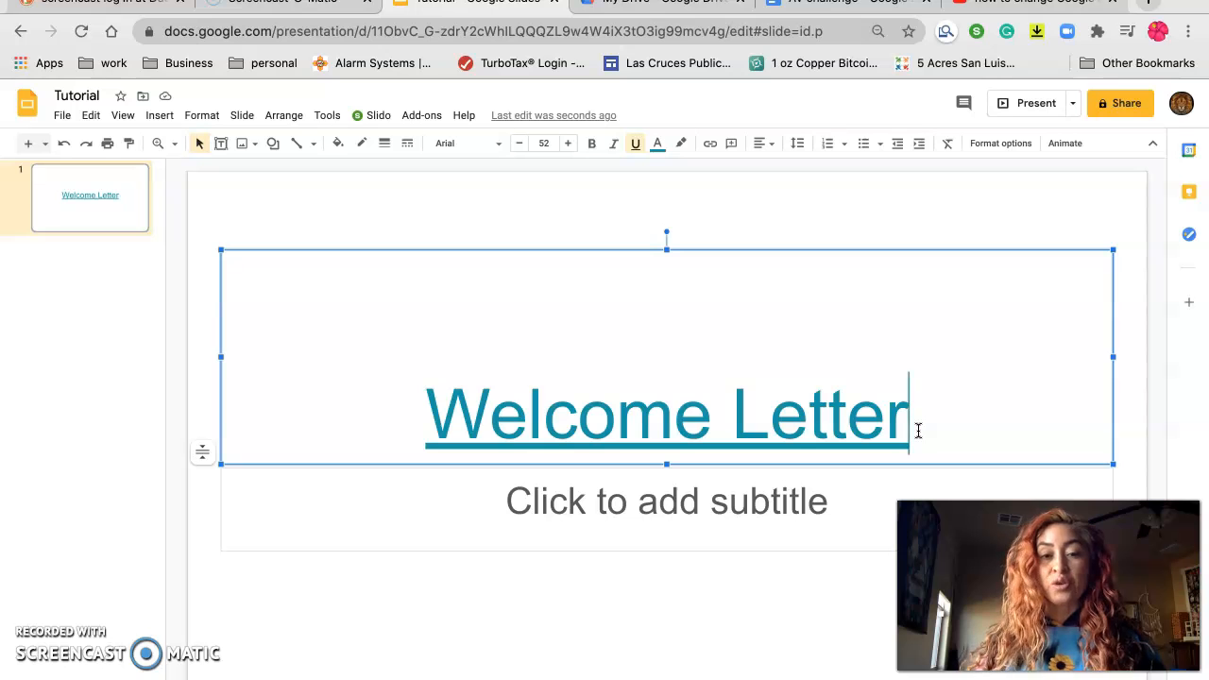
{"action": "left_click", "coordinate": [676, 518]}
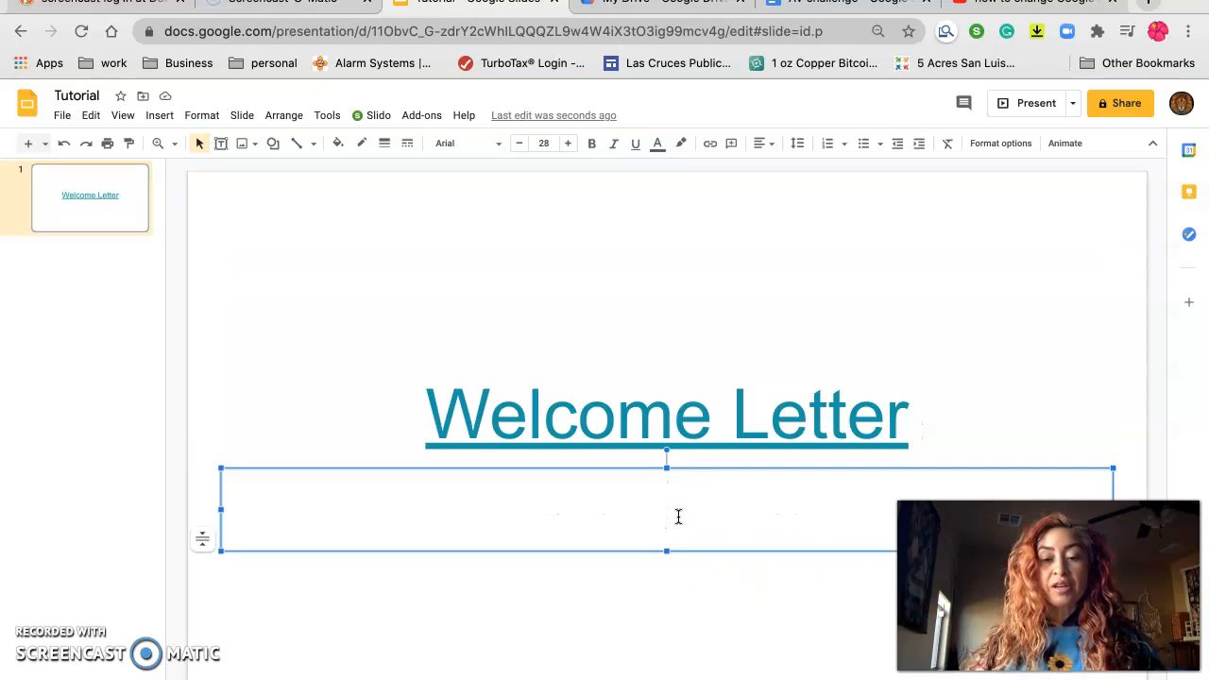
{"action": "type", "text": "Video"}
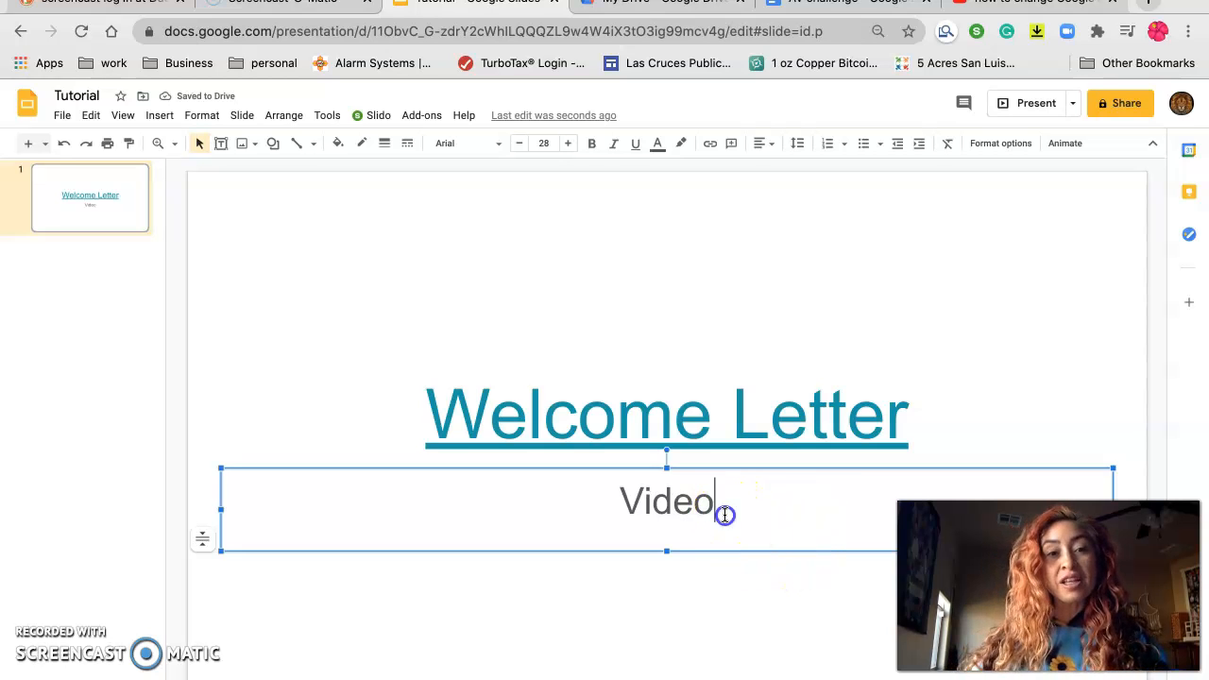
{"action": "left_click_drag", "start_coordinate": [697, 515], "coordinate": [626, 508]}
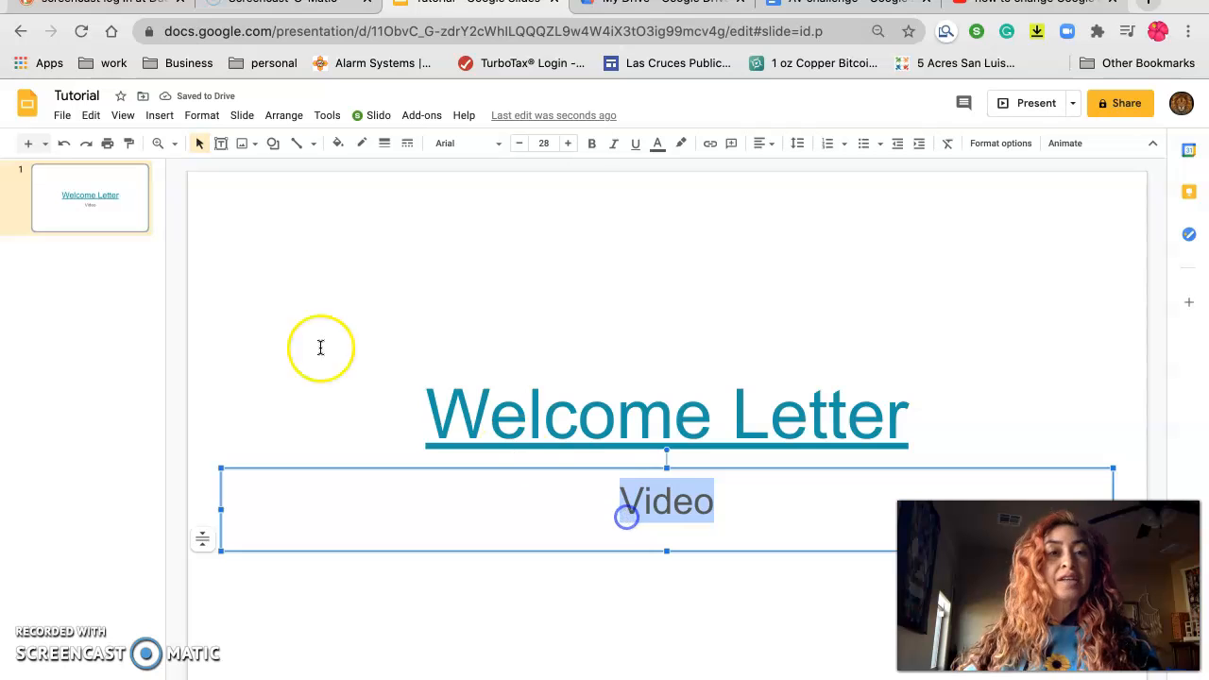
{"action": "left_click", "coordinate": [161, 115]}
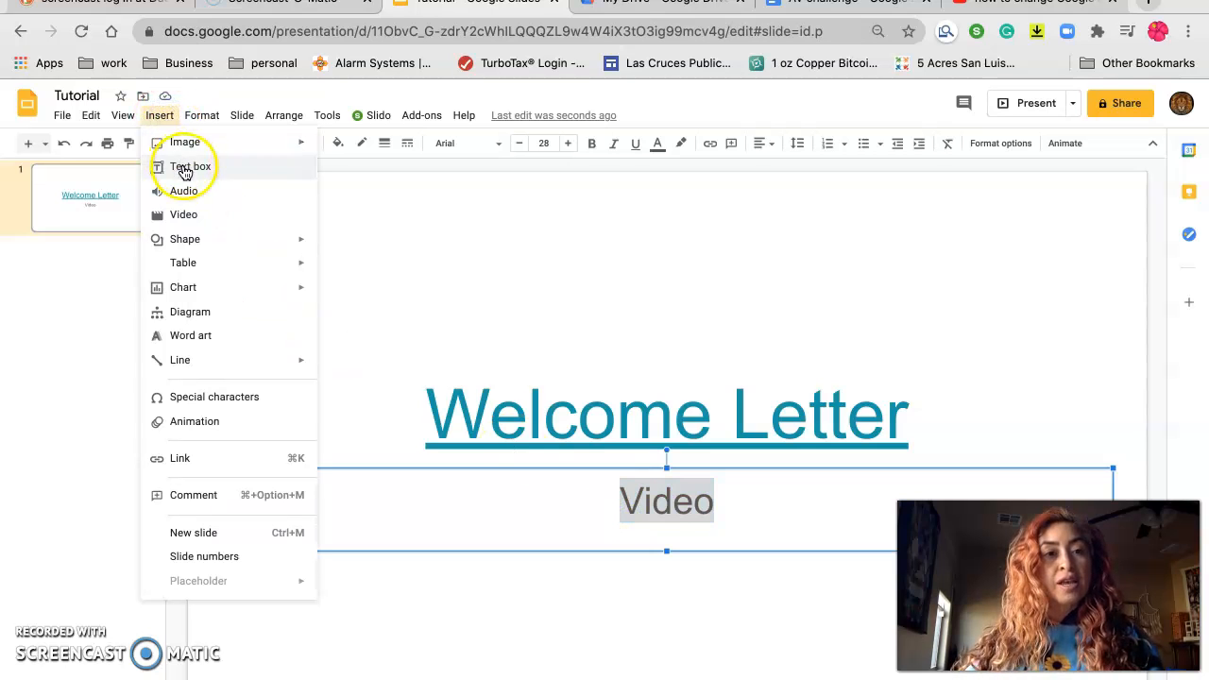
{"action": "left_click", "coordinate": [183, 217]}
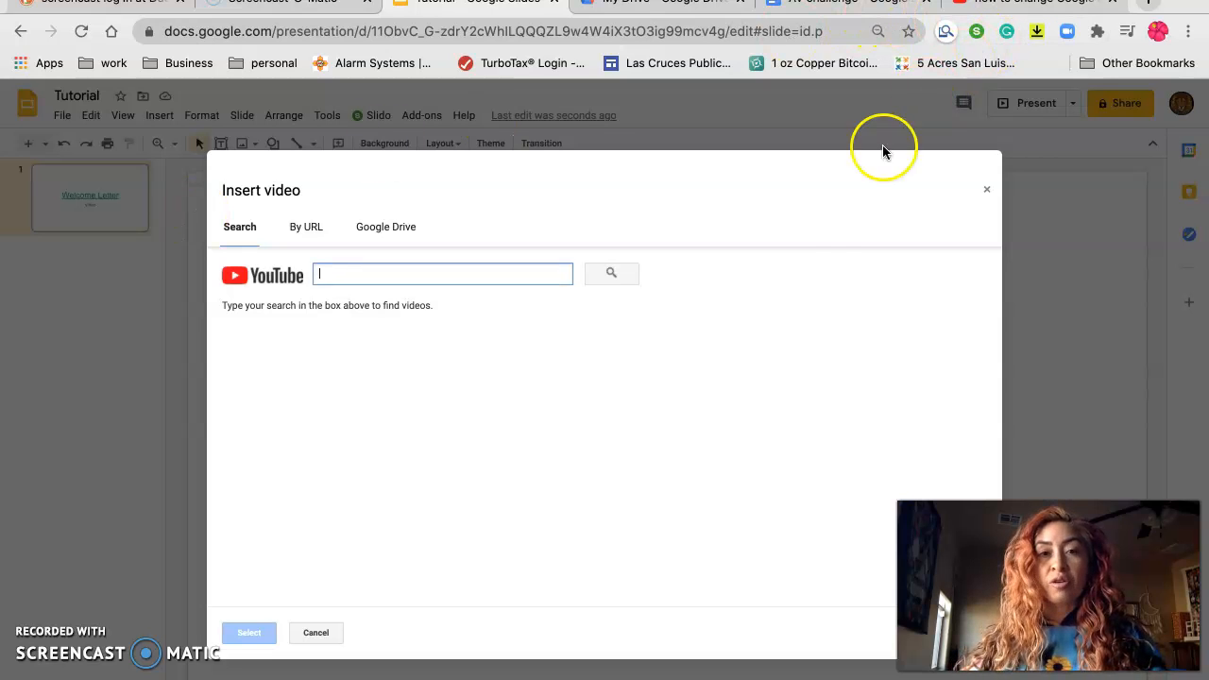
{"action": "left_click", "coordinate": [307, 229]}
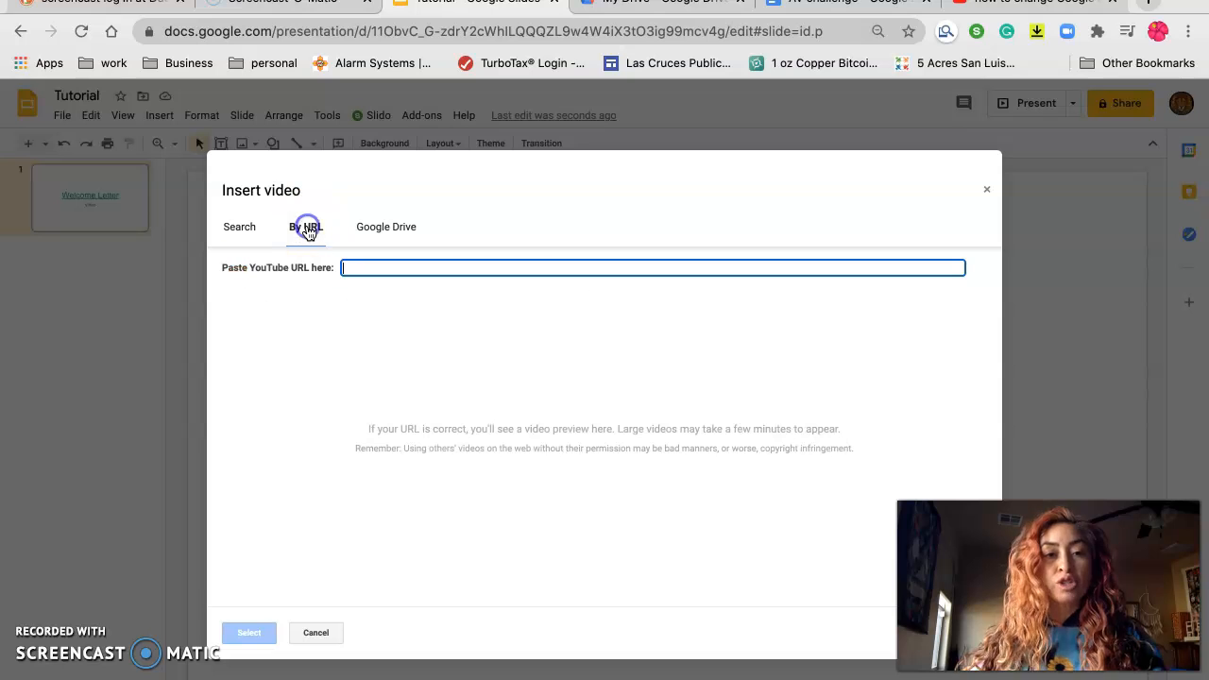
{"action": "left_click", "coordinate": [982, 8]}
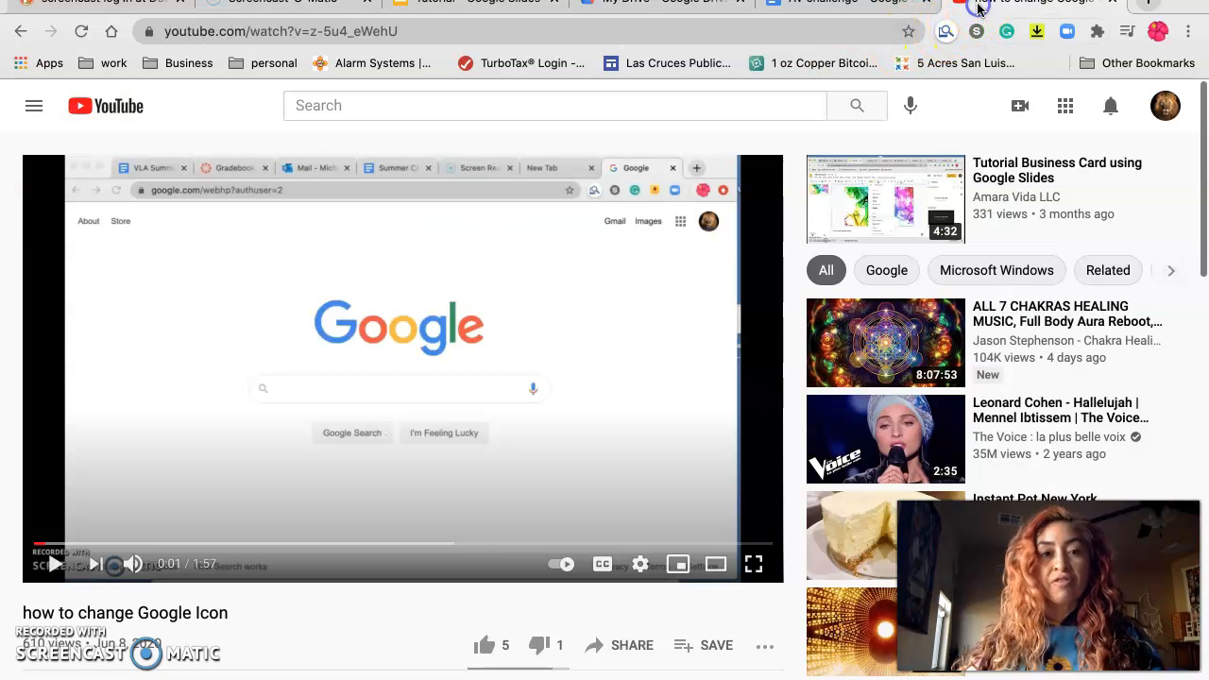
{"action": "left_click", "coordinate": [399, 34]}
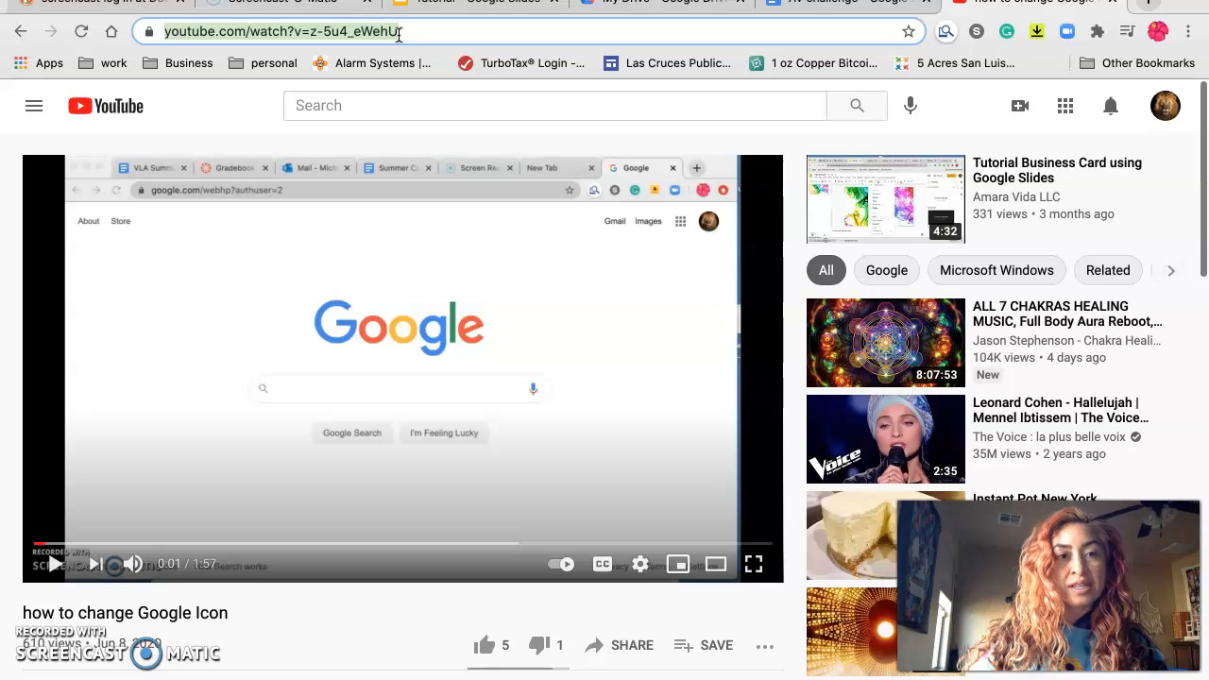
{"action": "left_click", "coordinate": [457, 8]}
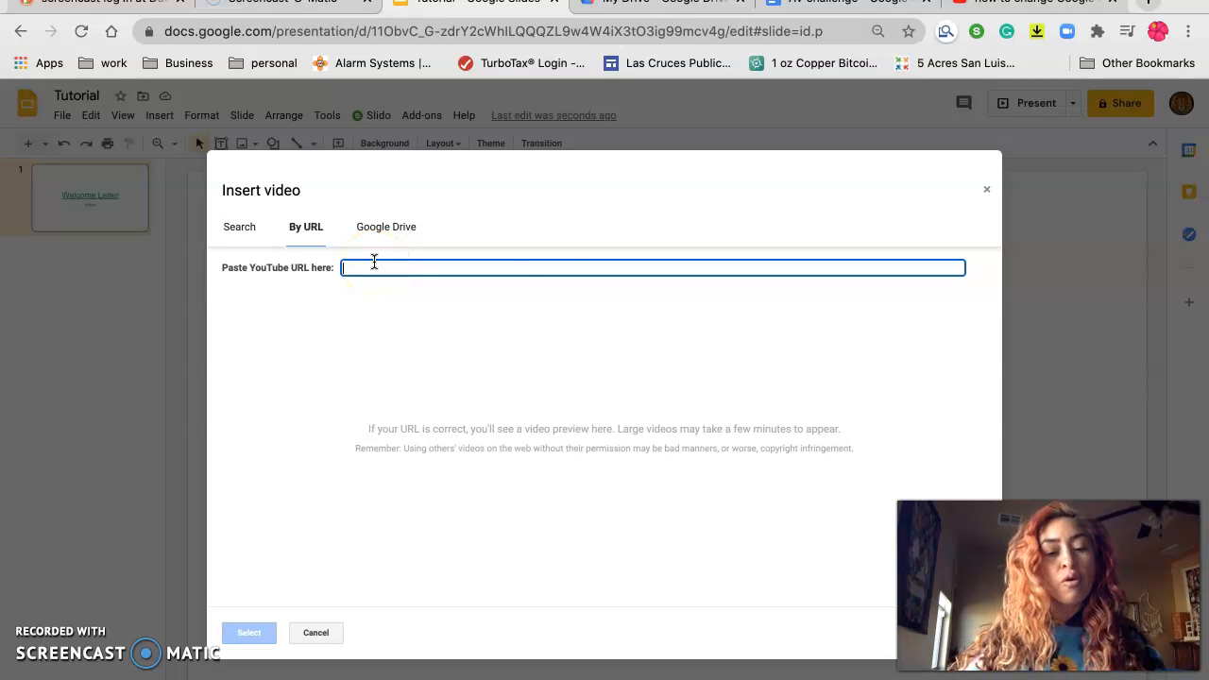
{"action": "key", "text": "ctrl+v"}
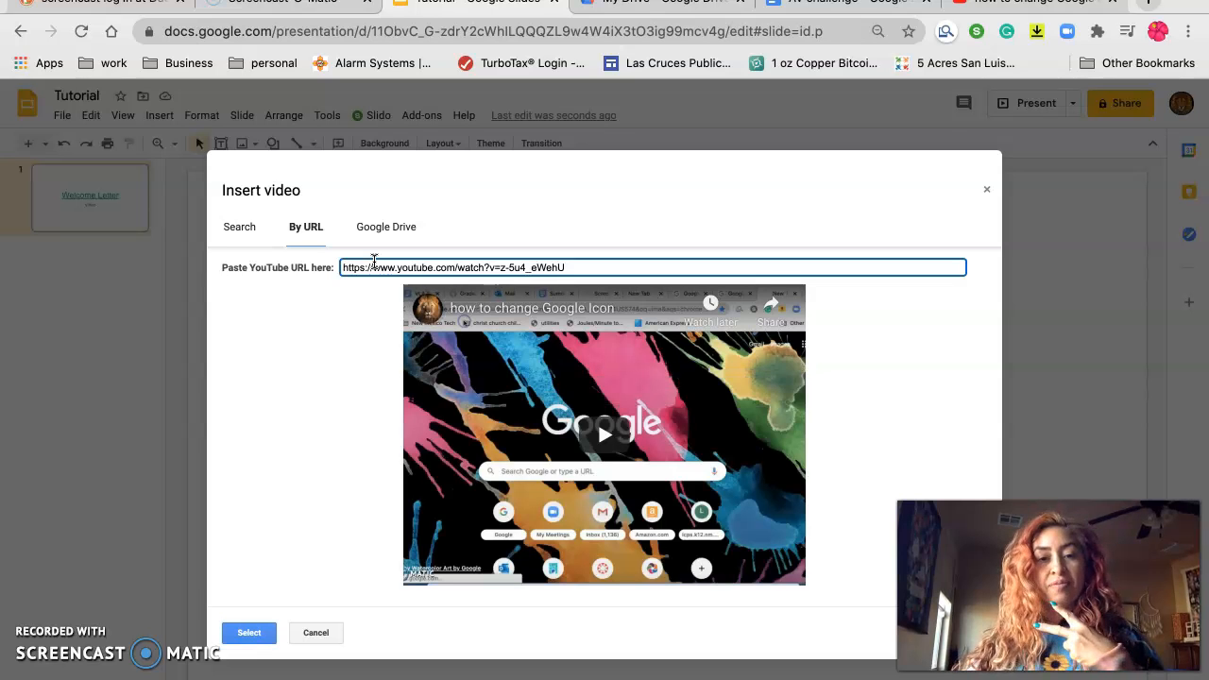
{"action": "left_click", "coordinate": [249, 635]}
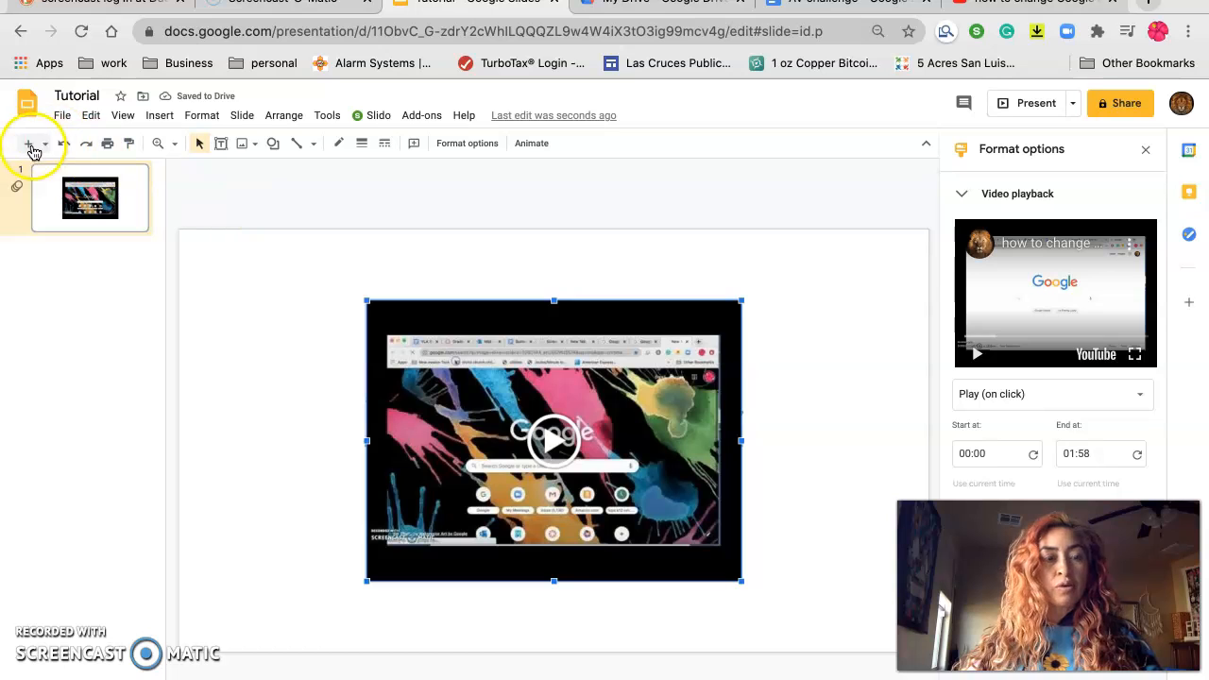
- Shrink the inserted video to about half its width and move it to the slide's upper-right corner
{"action": "left_click_drag", "start_coordinate": [366, 300], "coordinate": [544, 433]}
{"action": "left_click_drag", "start_coordinate": [635, 486], "coordinate": [802, 307]}
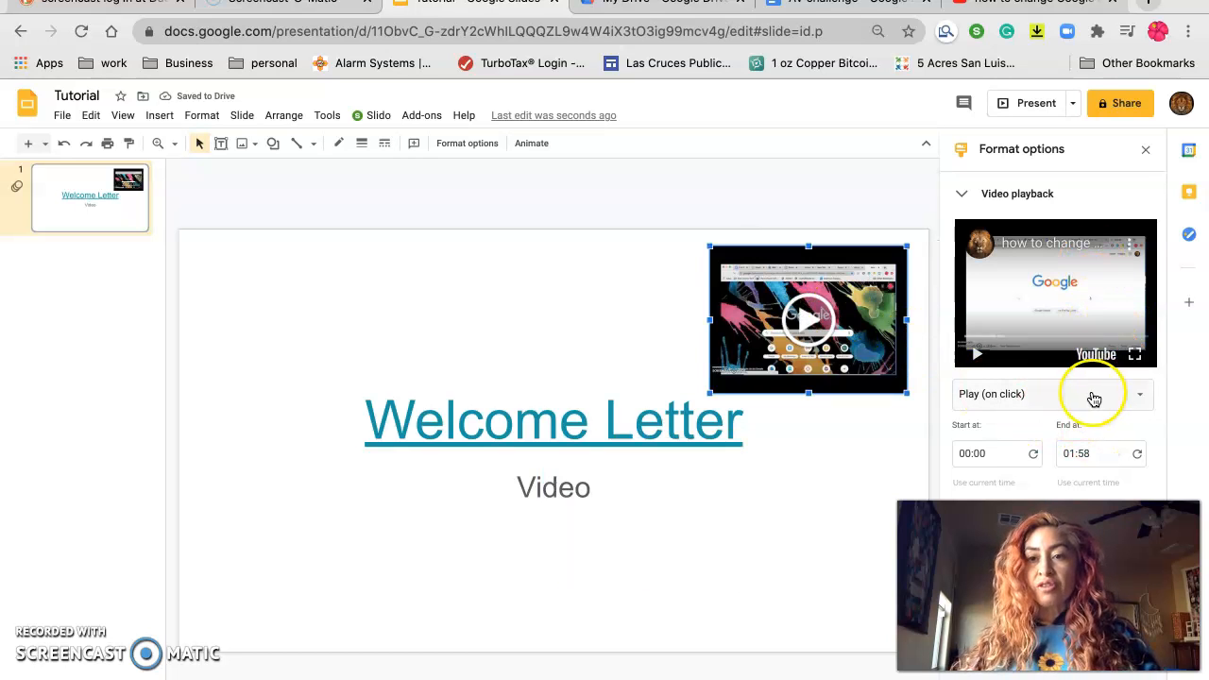
{"action": "left_click", "coordinate": [1173, 498]}
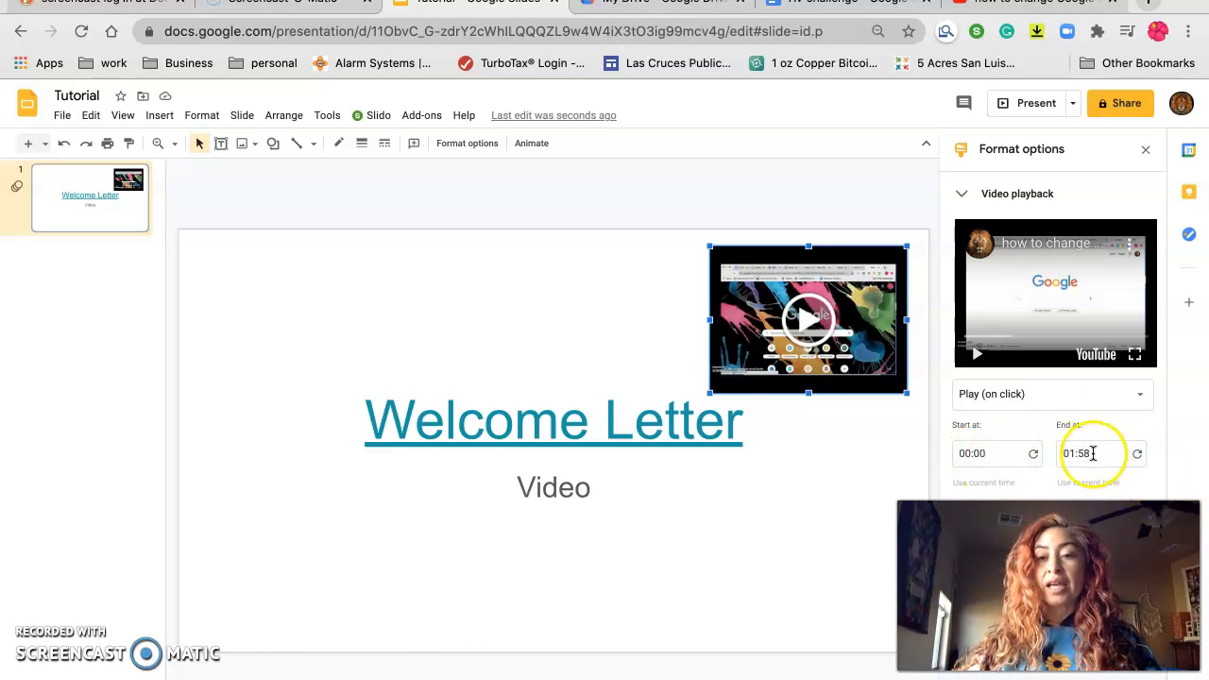
{"action": "left_click", "coordinate": [1141, 396]}
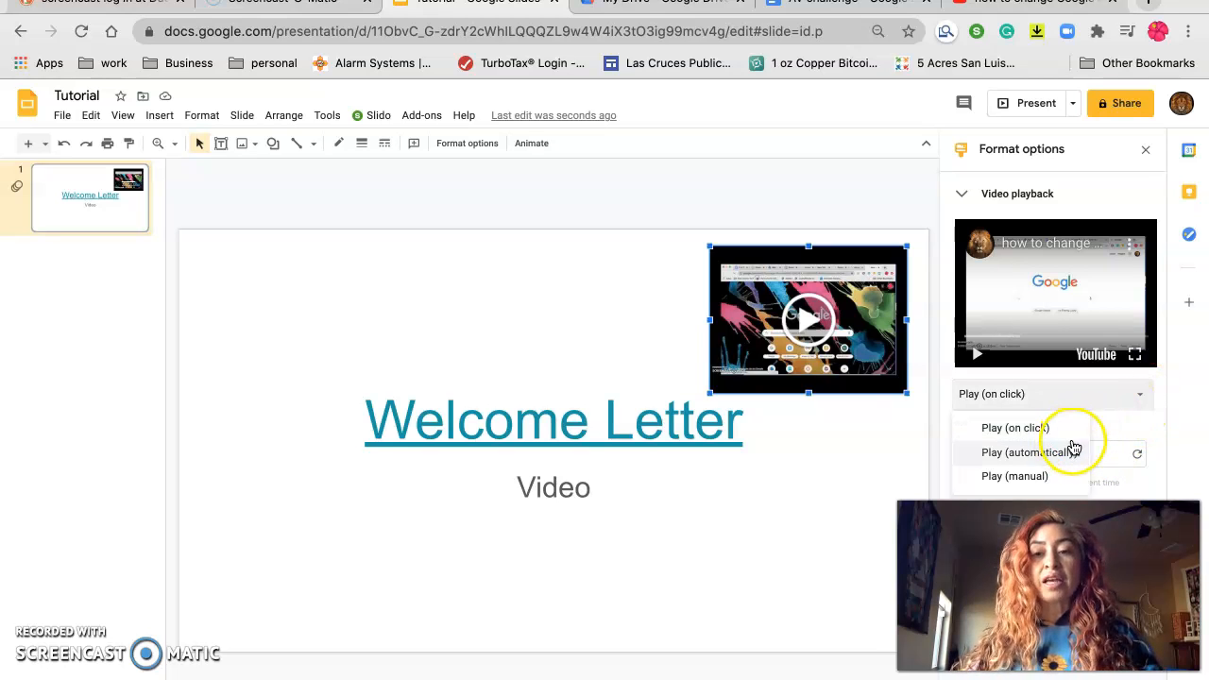
{"action": "left_click", "coordinate": [1176, 476]}
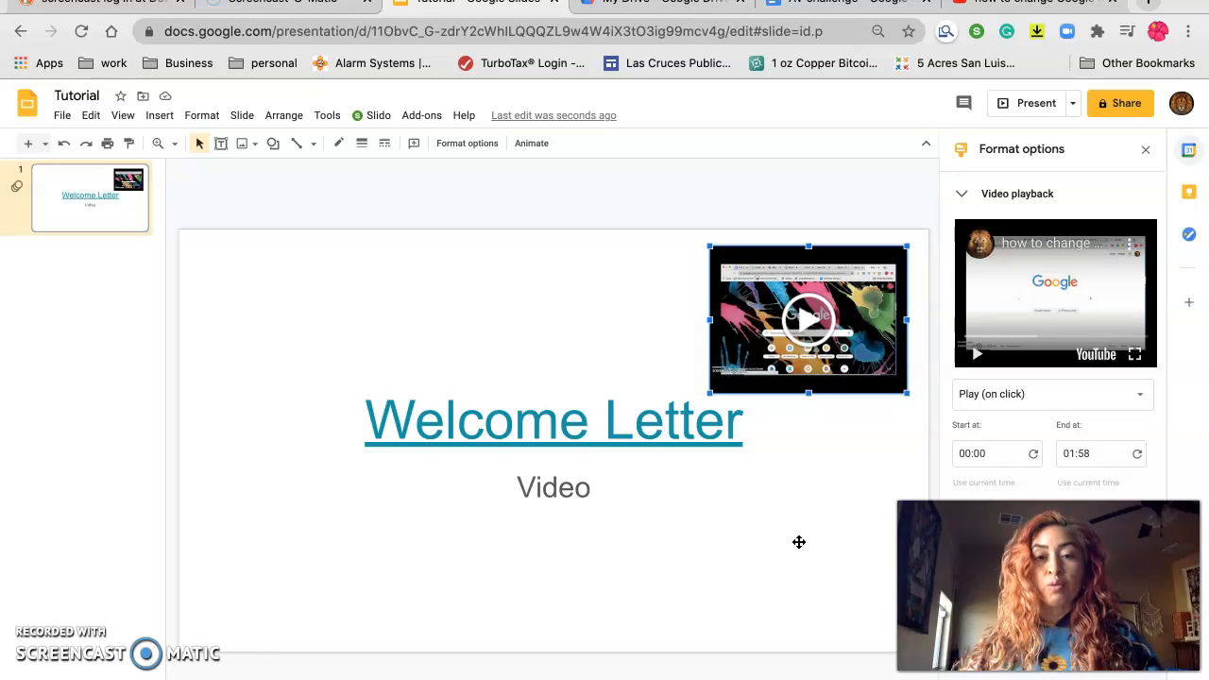
- Narrow the "Welcome Letter" title box so it clears the video, and reduce its height so the title sits higher
{"action": "left_click", "coordinate": [696, 507]}
{"action": "left_click", "coordinate": [609, 423]}
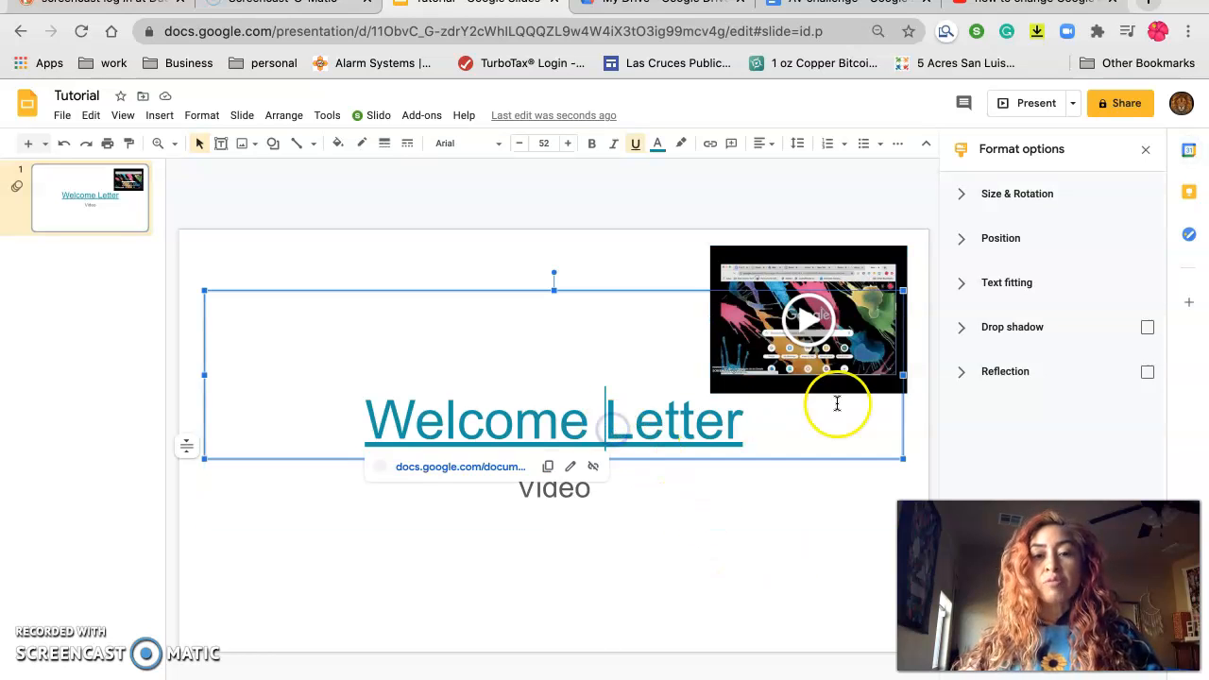
{"action": "left_click_drag", "start_coordinate": [903, 375], "coordinate": [655, 383]}
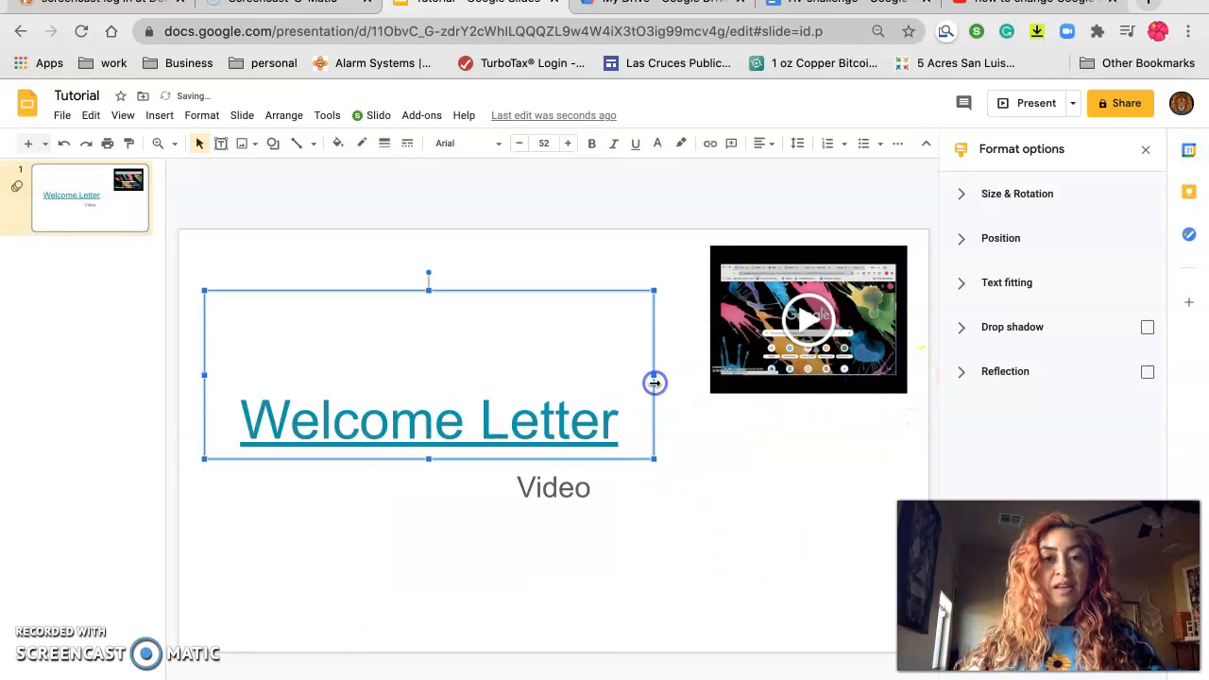
{"action": "mouse_move", "coordinate": [430, 289]}
{"action": "left_mouse_down"}
{"action": "mouse_move", "coordinate": [428, 358]}
{"action": "mouse_move", "coordinate": [415, 281]}
{"action": "left_mouse_up"}
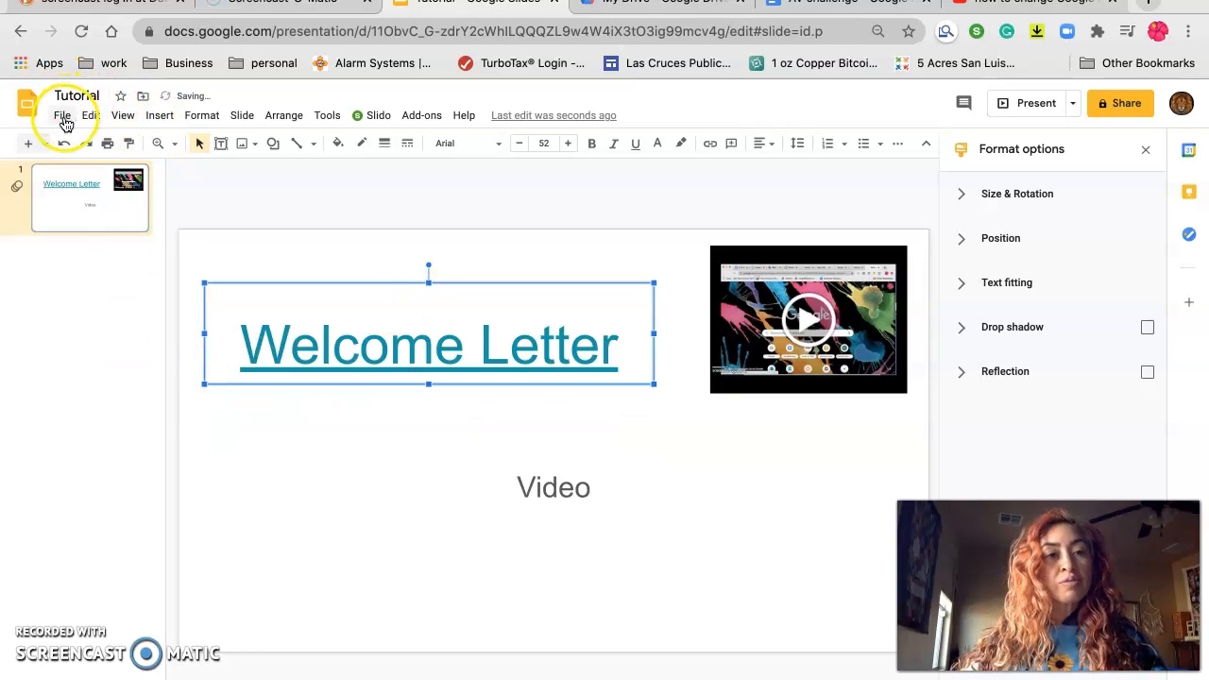
- Set the slide's background to a solid light green colour
{"action": "left_click", "coordinate": [62, 117]}
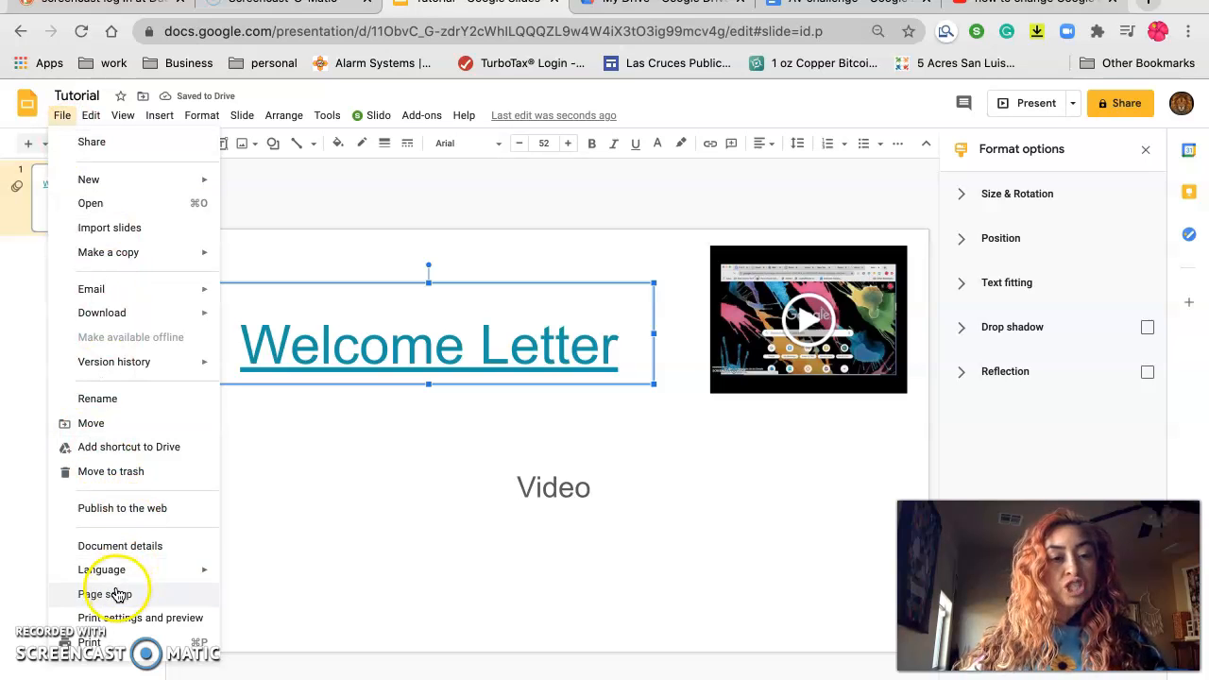
{"action": "left_click", "coordinate": [353, 263]}
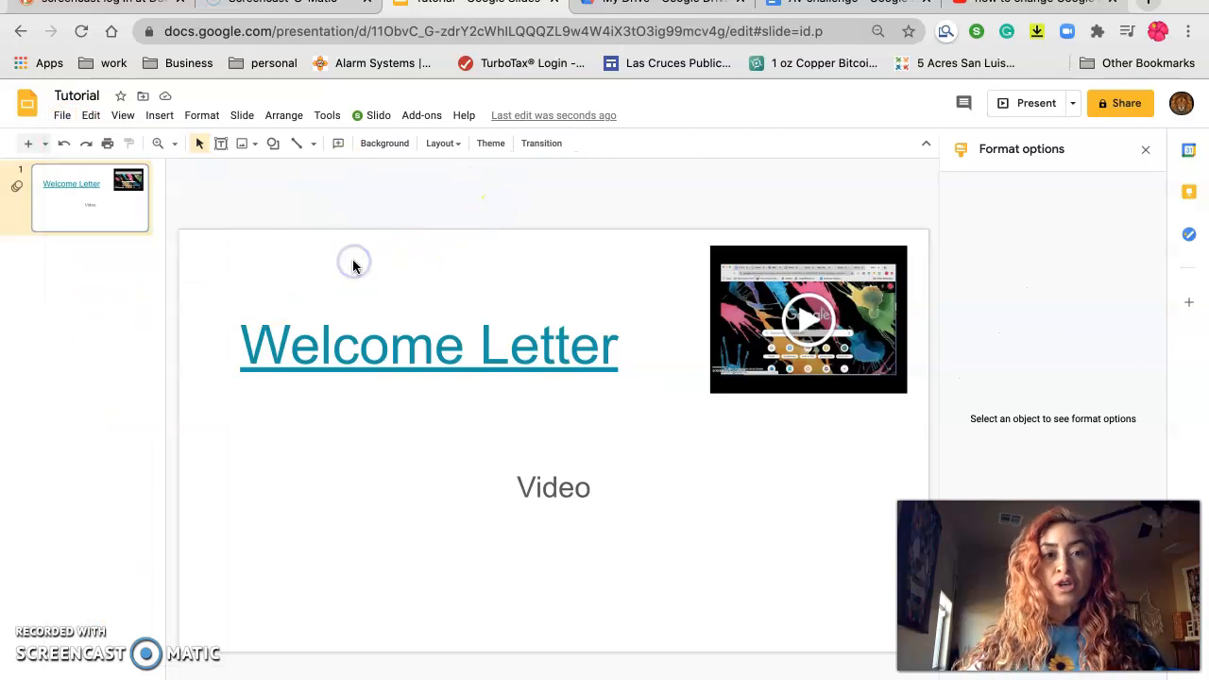
{"action": "left_click", "coordinate": [382, 143]}
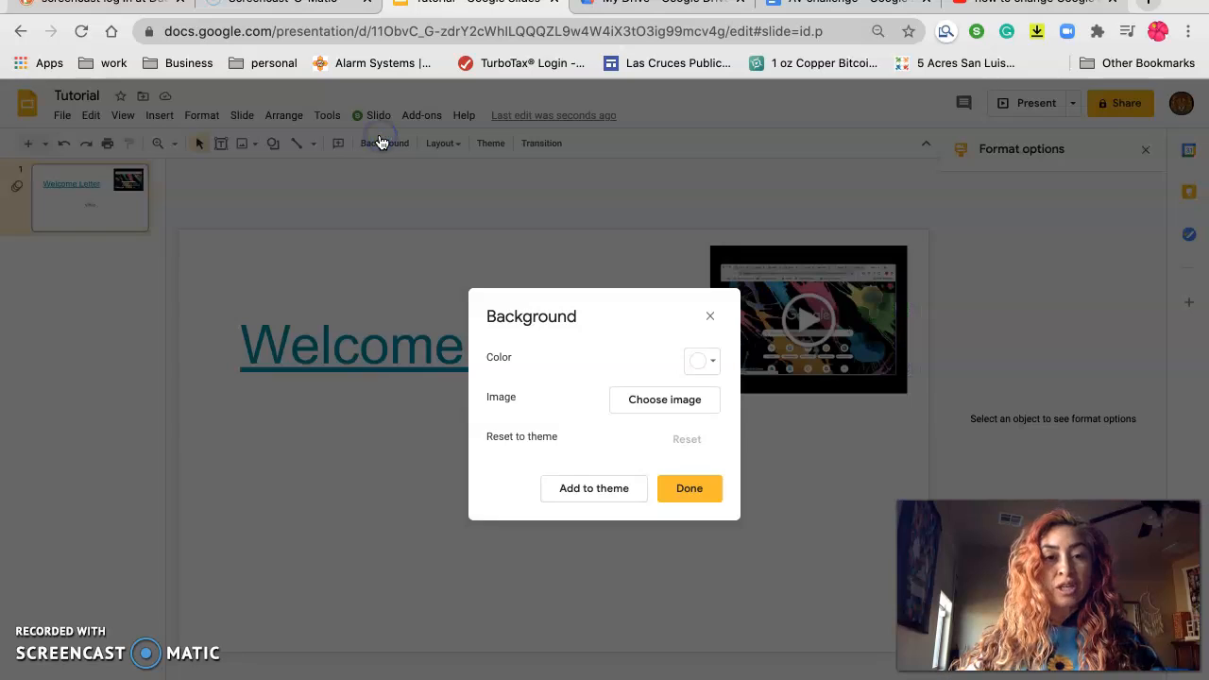
{"action": "left_click", "coordinate": [711, 360]}
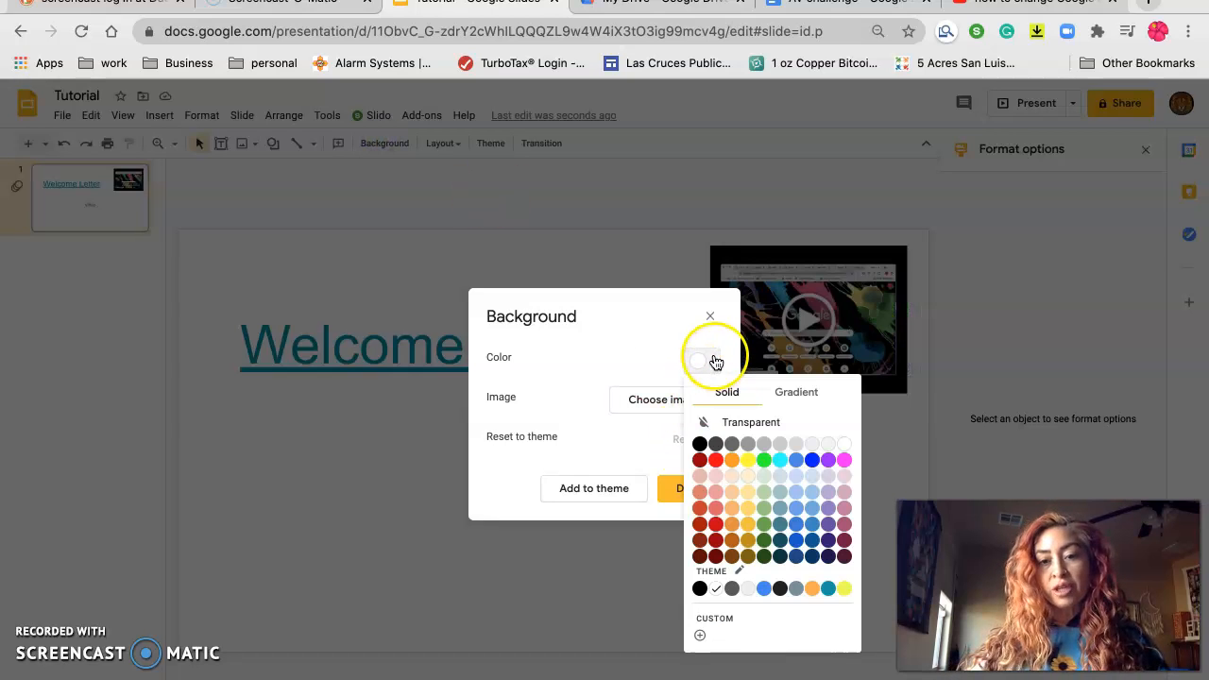
{"action": "left_click", "coordinate": [763, 493]}
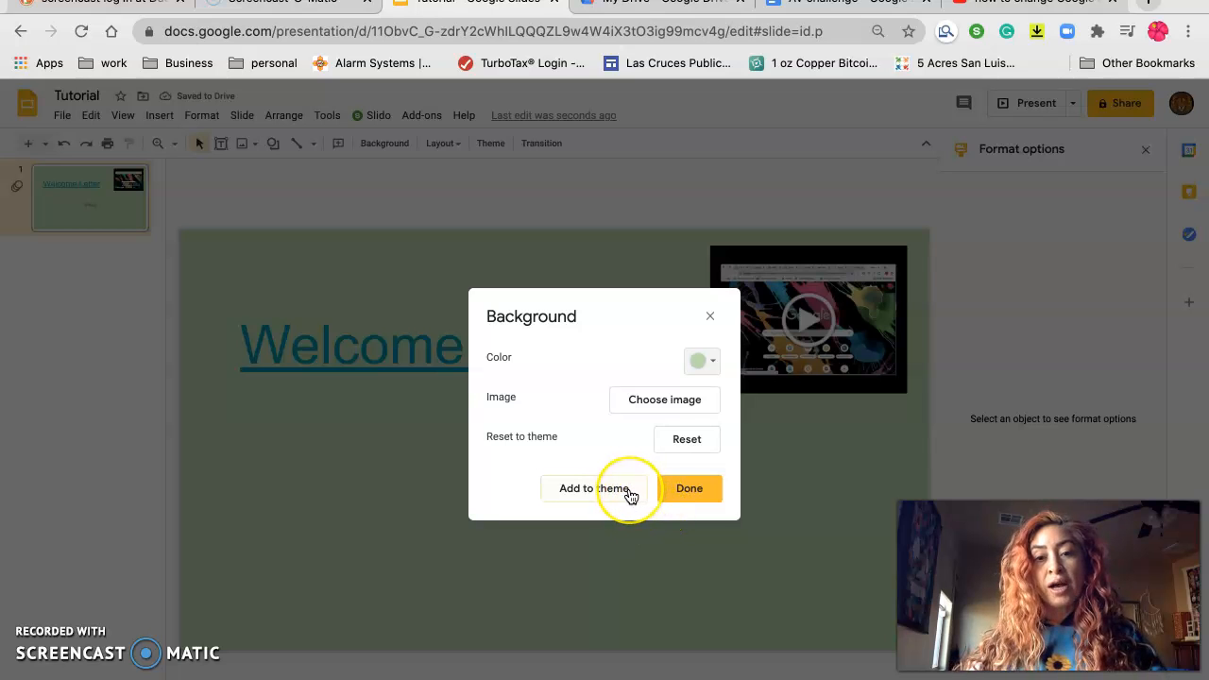
{"action": "left_click", "coordinate": [686, 491]}
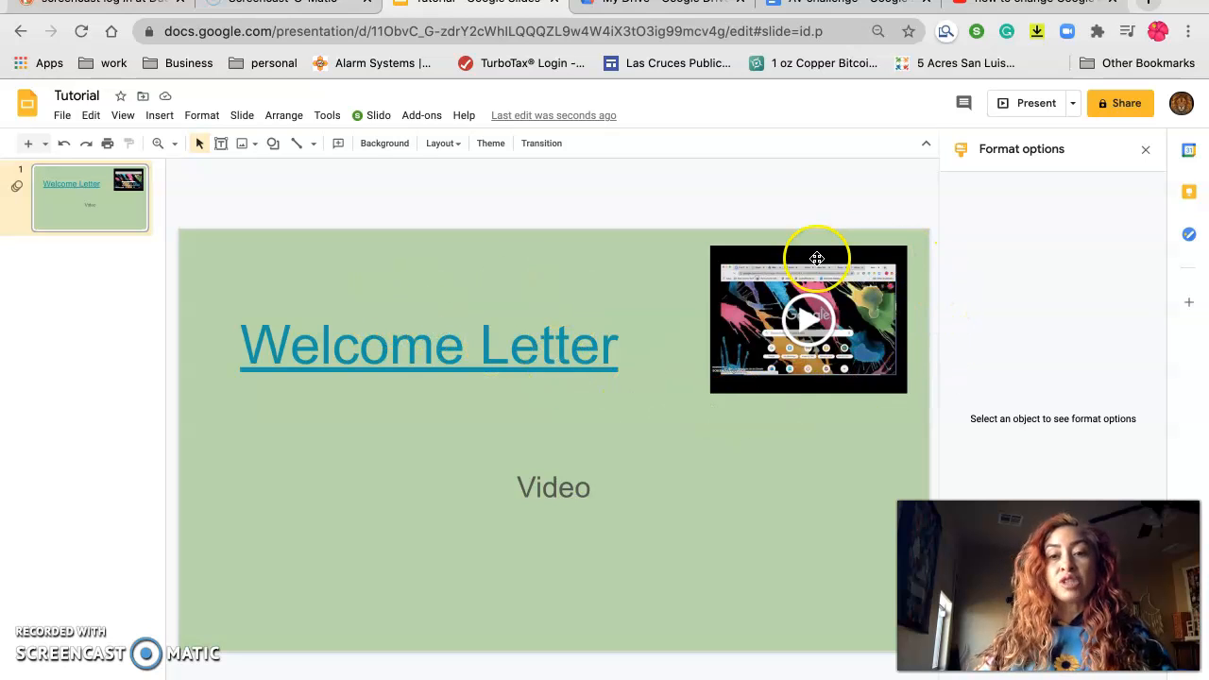
- Link the "Video" subtitle text to the copied YouTube URL and narrow its text box so the word moves toward the slide's right side
{"action": "left_click", "coordinate": [591, 488]}
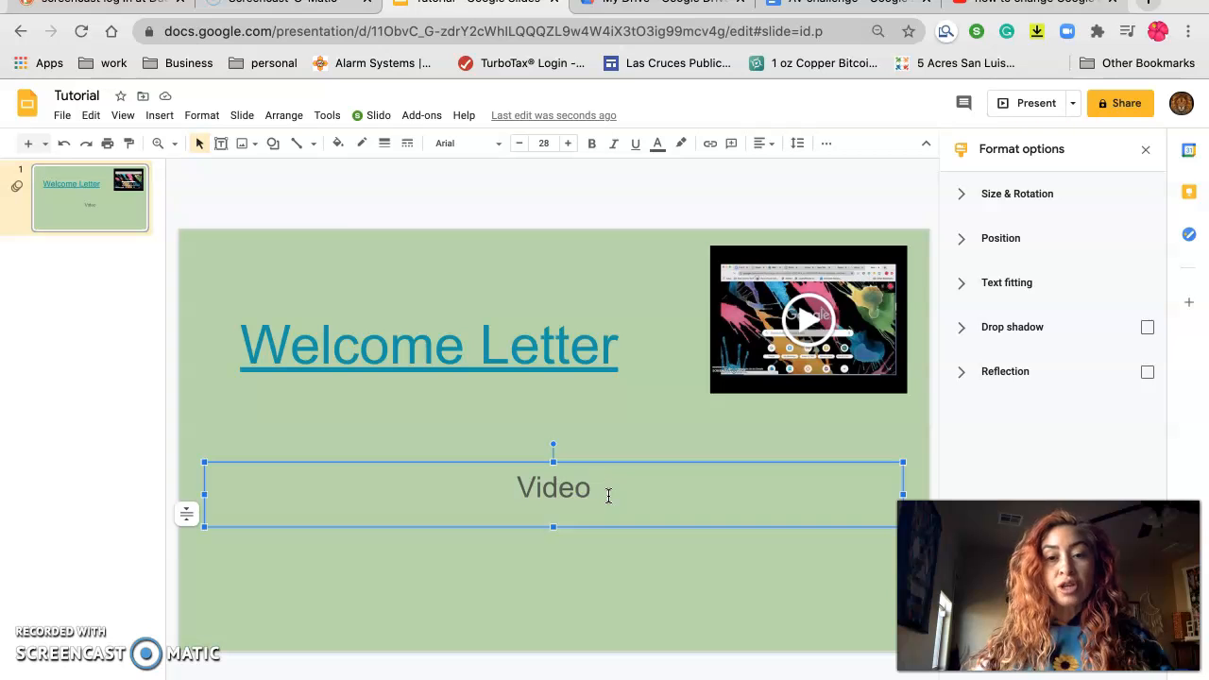
{"action": "left_click_drag", "start_coordinate": [605, 496], "coordinate": [516, 493]}
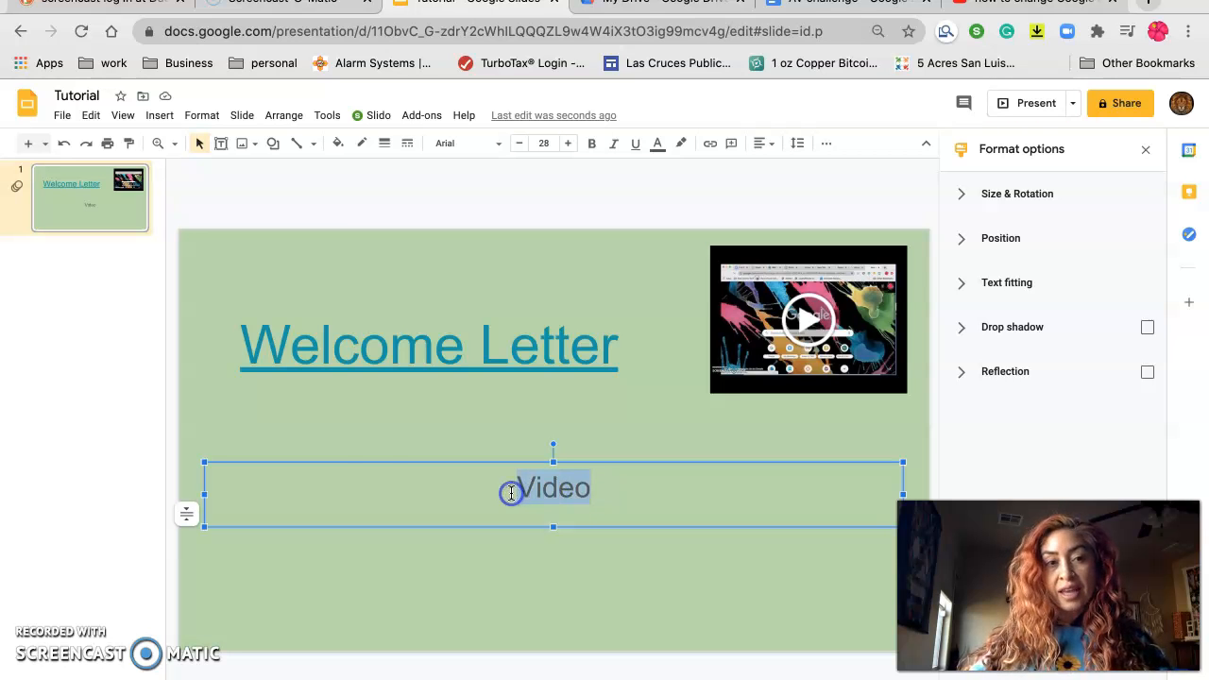
{"action": "left_click", "coordinate": [158, 115]}
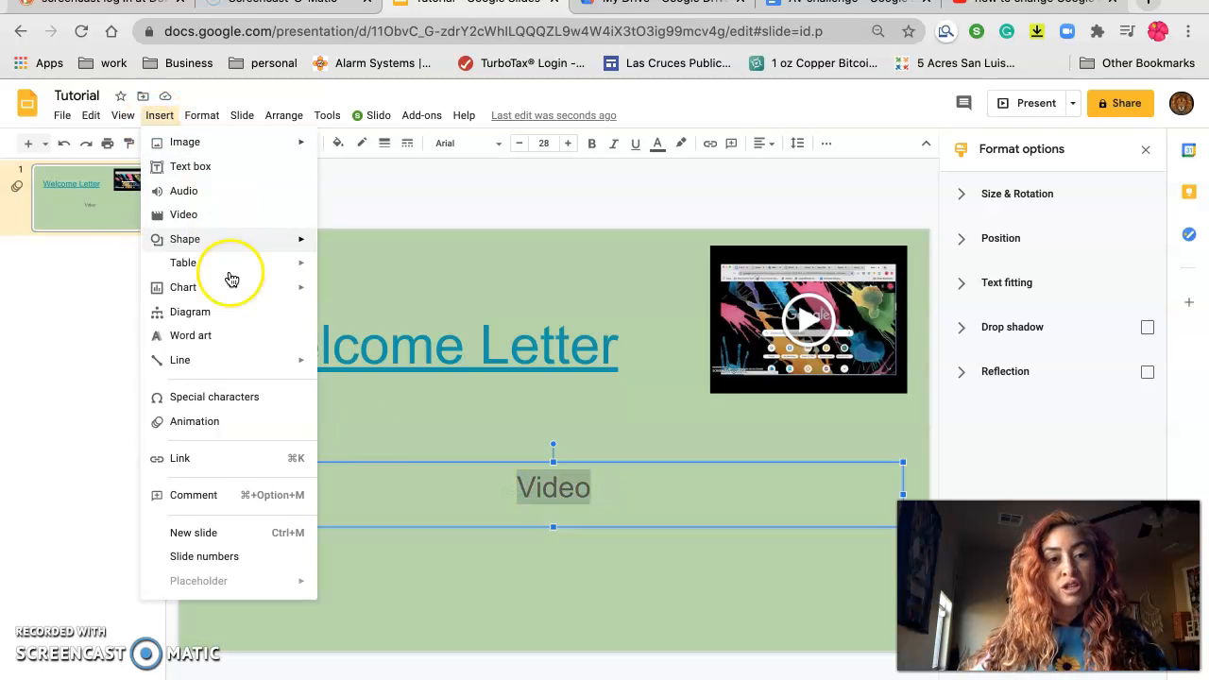
{"action": "left_click", "coordinate": [200, 459]}
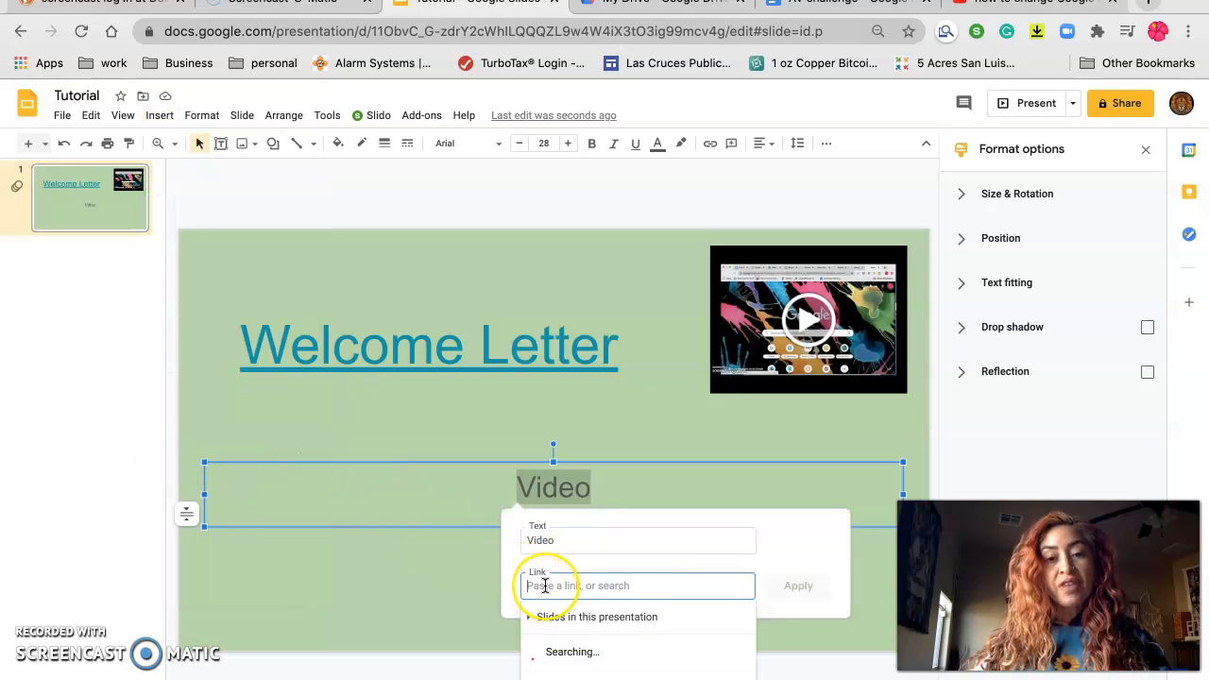
{"action": "key", "text": "super+v"}
{"action": "left_click", "coordinate": [789, 591]}
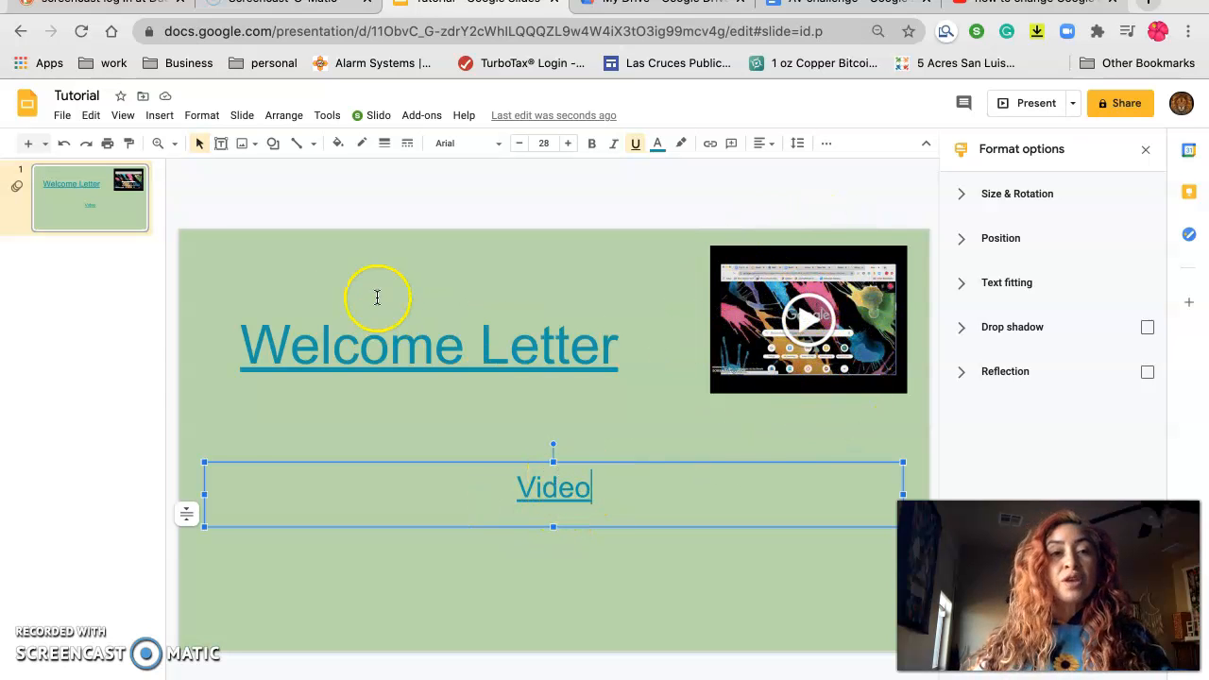
{"action": "left_click_drag", "start_coordinate": [202, 494], "coordinate": [505, 490]}
{"action": "left_click", "coordinate": [330, 479]}
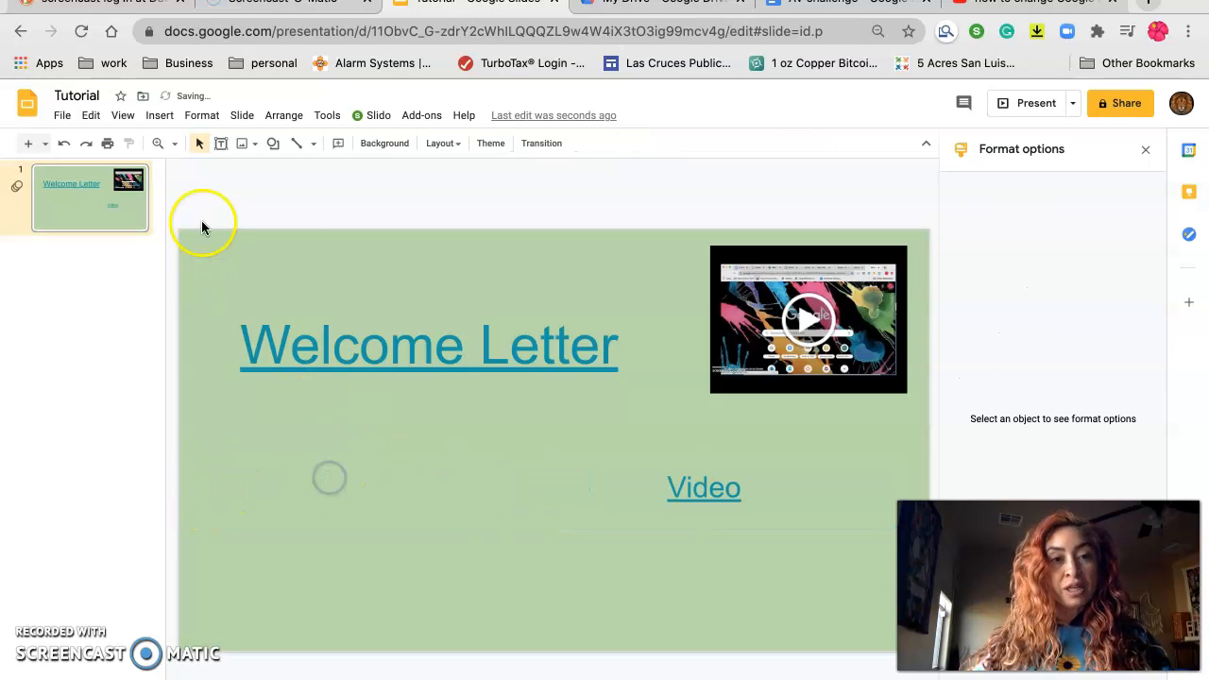
- Search the web for "dog" images to insert on the slide
{"action": "left_click", "coordinate": [157, 121]}
{"action": "mouse_move", "coordinate": [170, 142]}
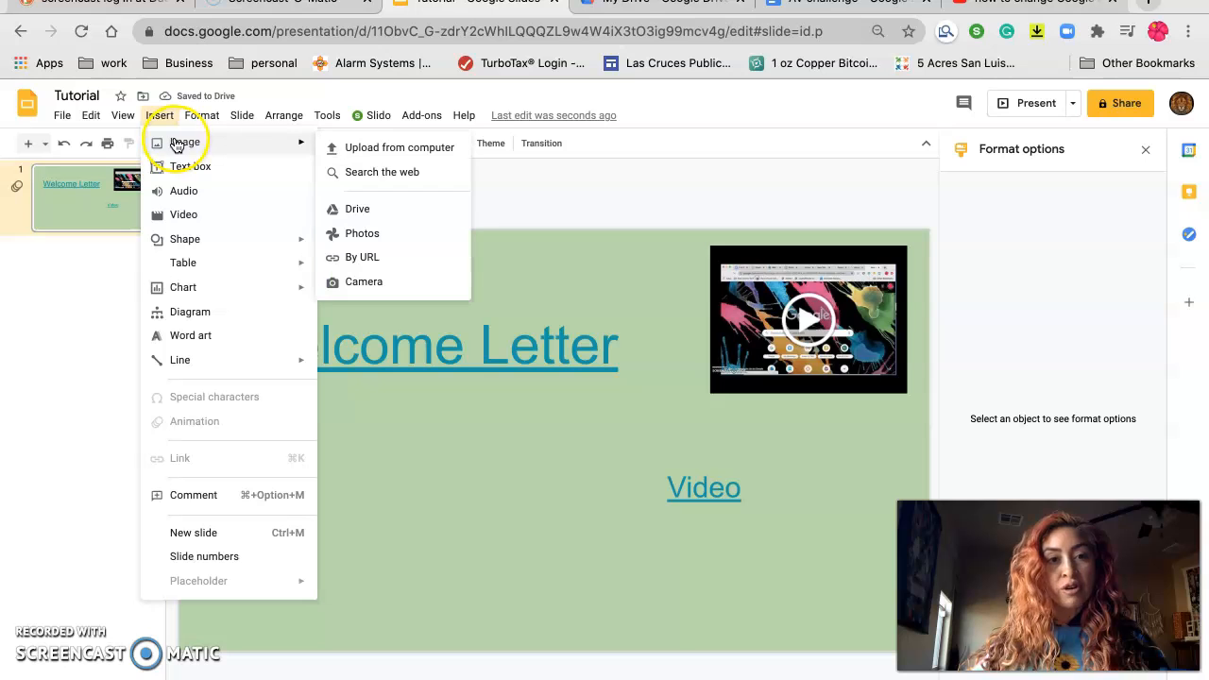
{"action": "left_click", "coordinate": [387, 178]}
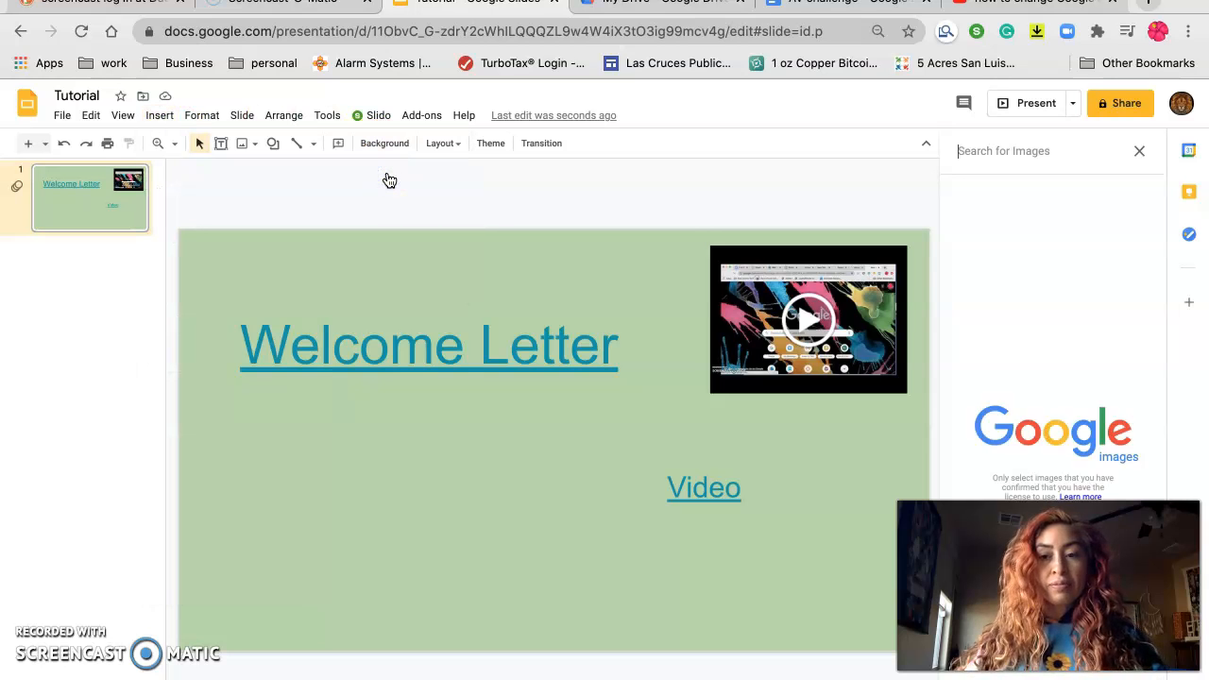
{"action": "type", "text": "dog"}
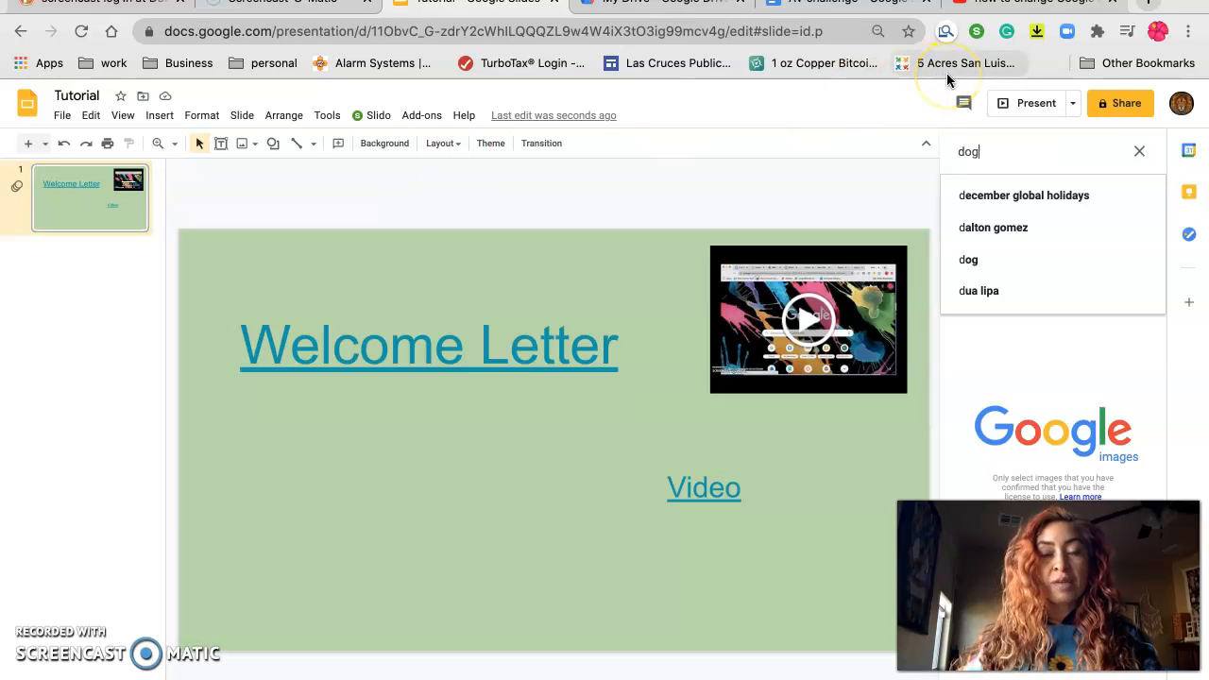
{"action": "key", "text": "Return"}
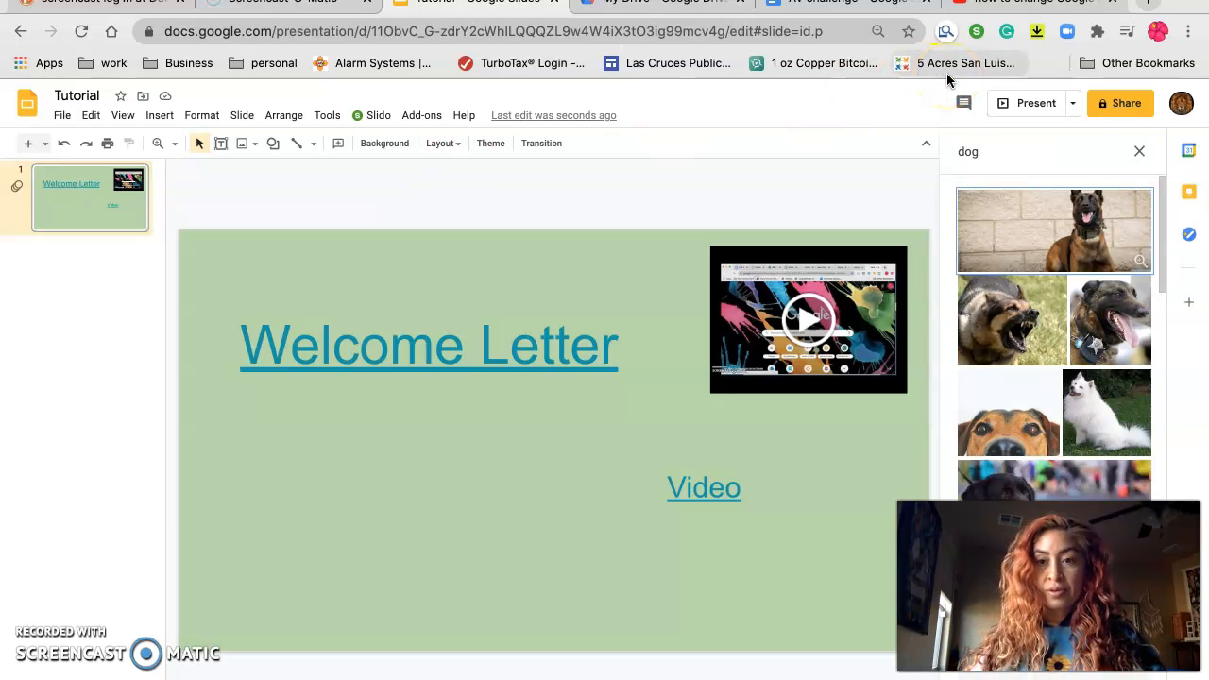
- Insert the picture of the sitting white dog, shrink it to a little over half its size and place it beneath the "Welcome Letter" title
{"action": "left_click", "coordinate": [1083, 393]}
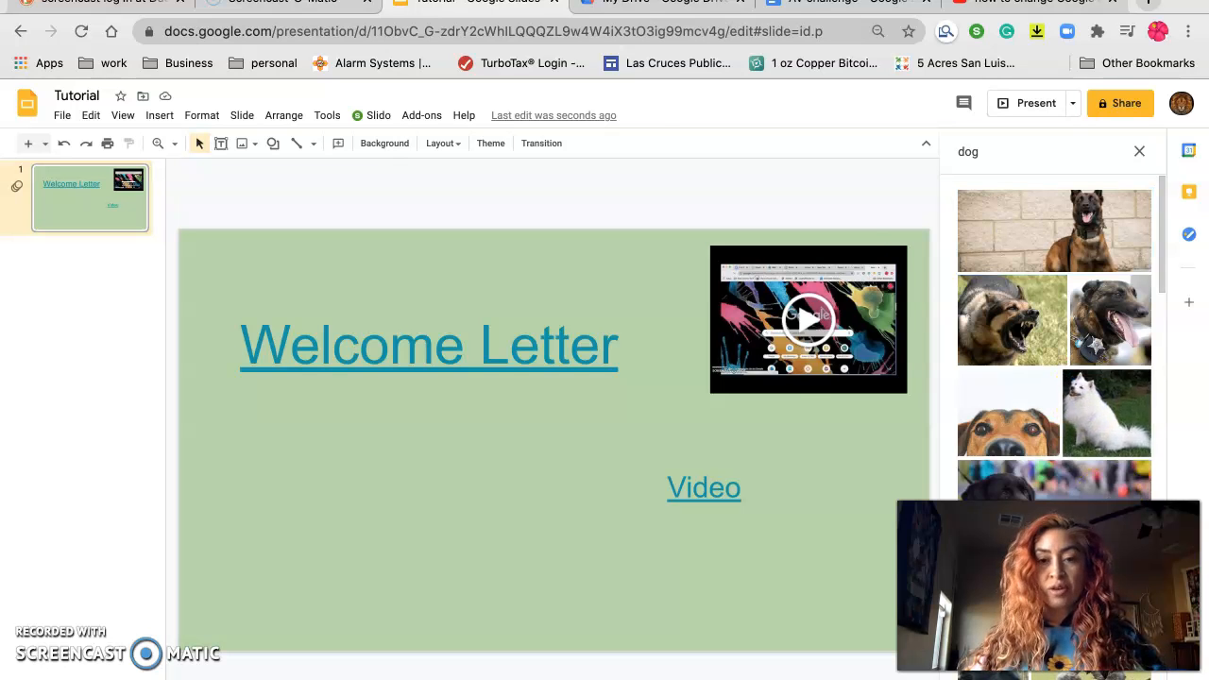
{"action": "left_click", "coordinate": [1124, 661]}
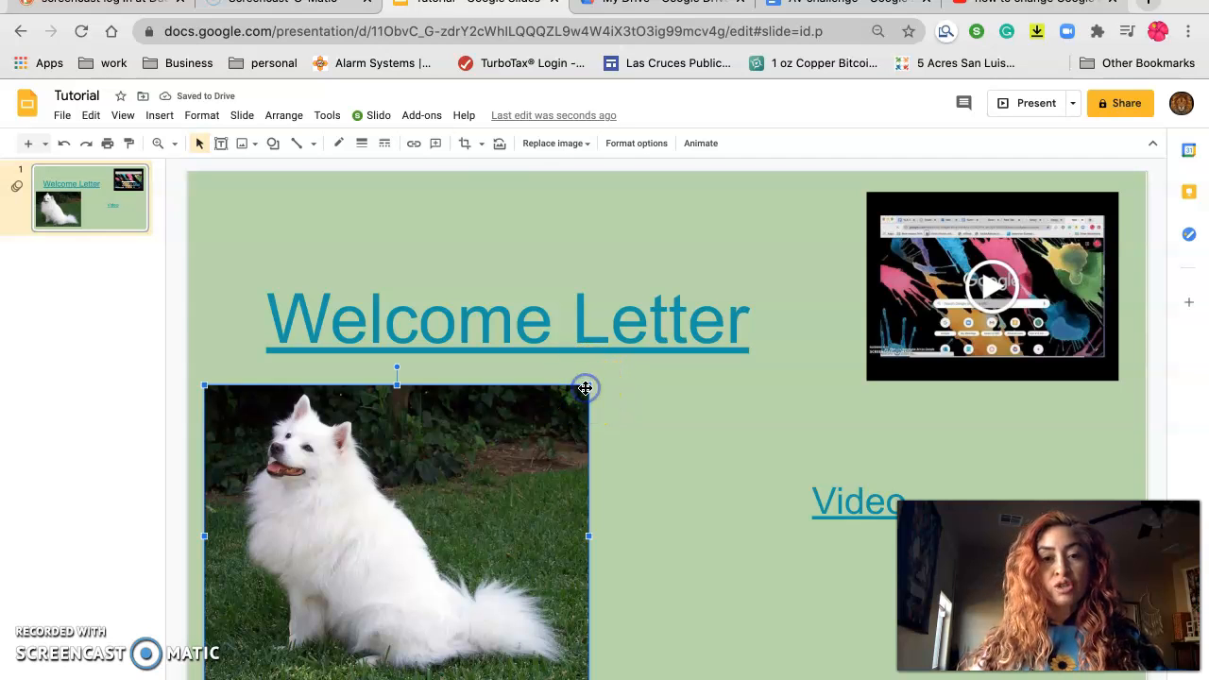
{"action": "left_click_drag", "start_coordinate": [589, 384], "coordinate": [423, 516]}
{"action": "left_click_drag", "start_coordinate": [342, 568], "coordinate": [494, 468]}
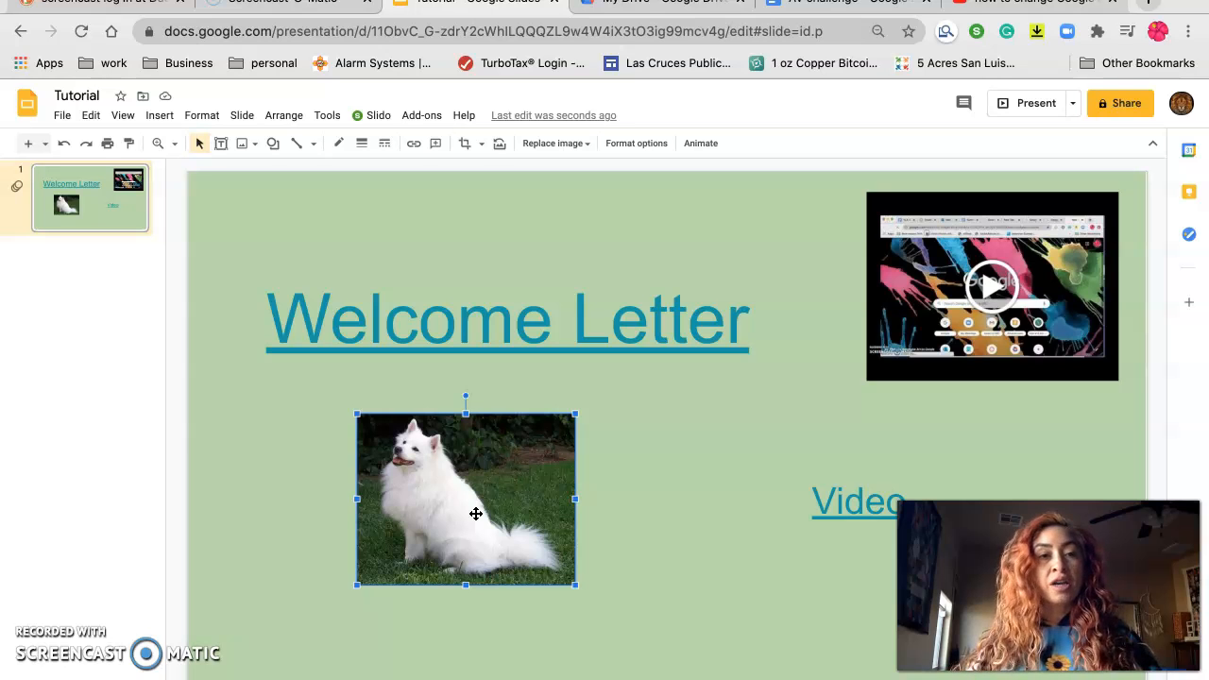
{"action": "left_click", "coordinate": [155, 115]}
{"action": "left_click", "coordinate": [183, 225]}
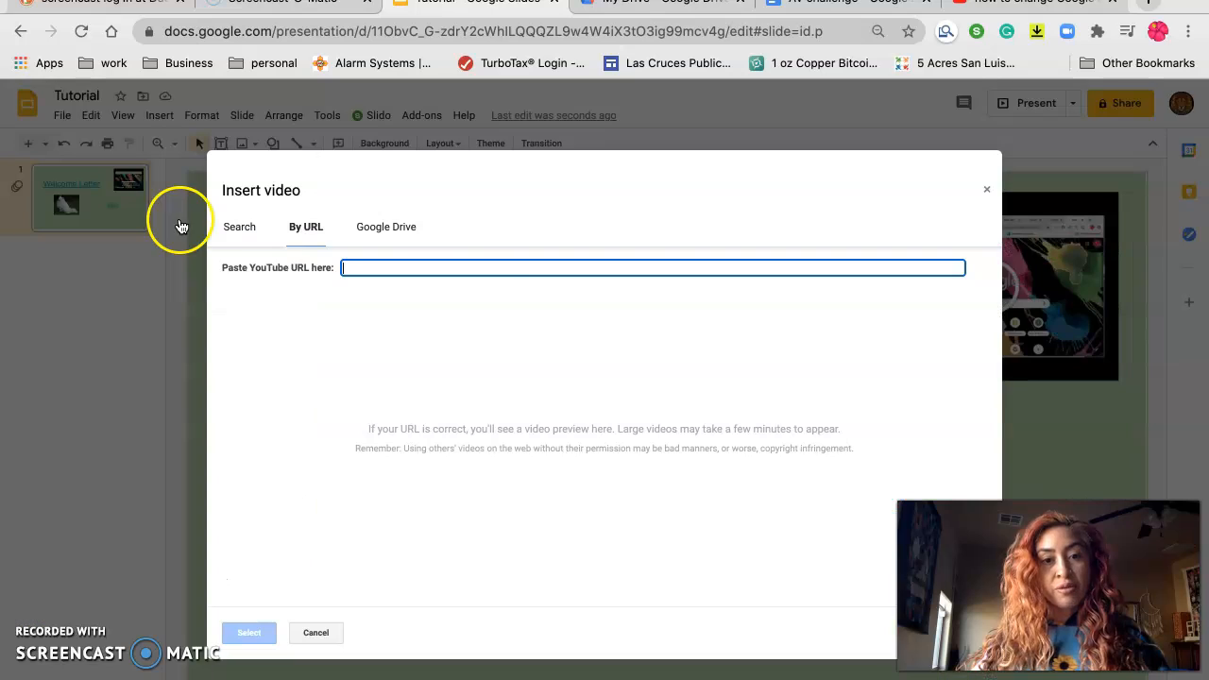
{"action": "type", "text": "https://www.youtube.com/watch?v=z-5u4_eWehU"}
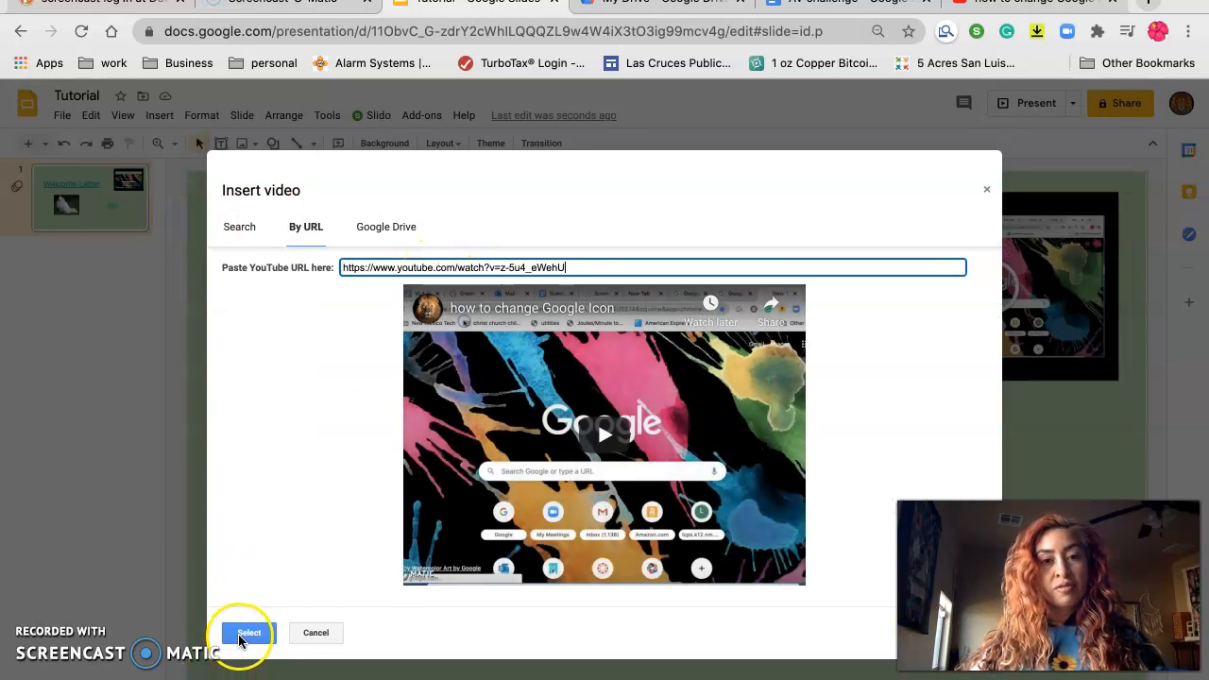
{"action": "left_click", "coordinate": [494, 501]}
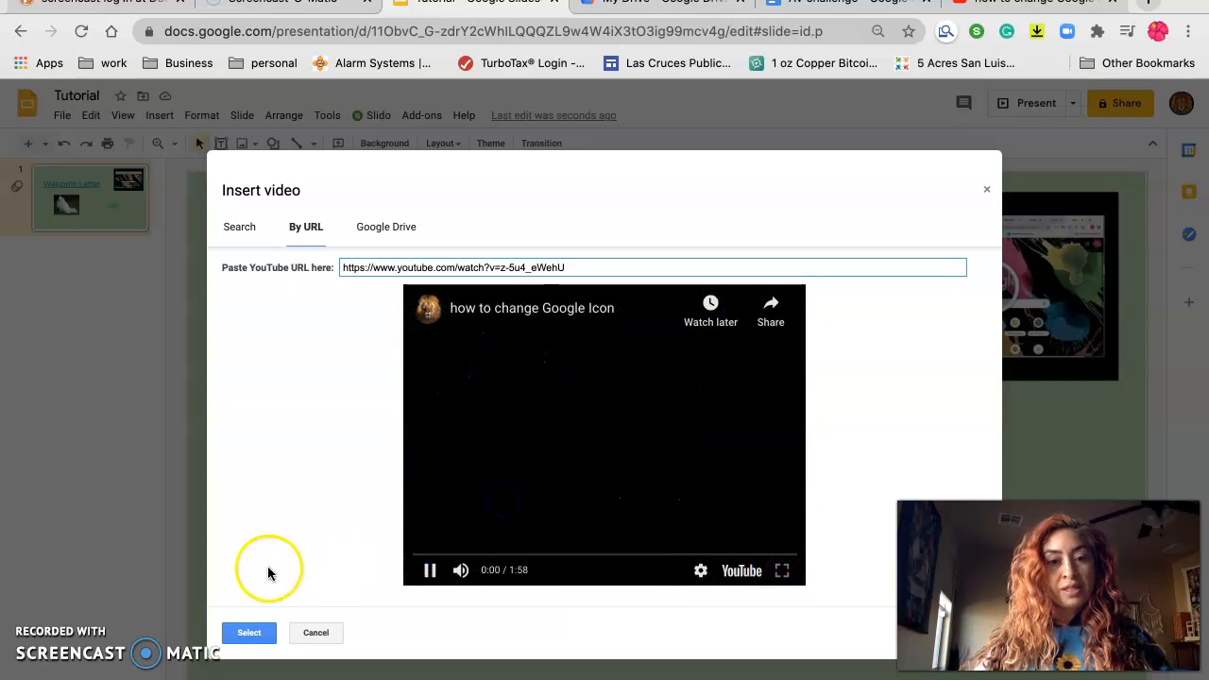
{"action": "left_click", "coordinate": [238, 633]}
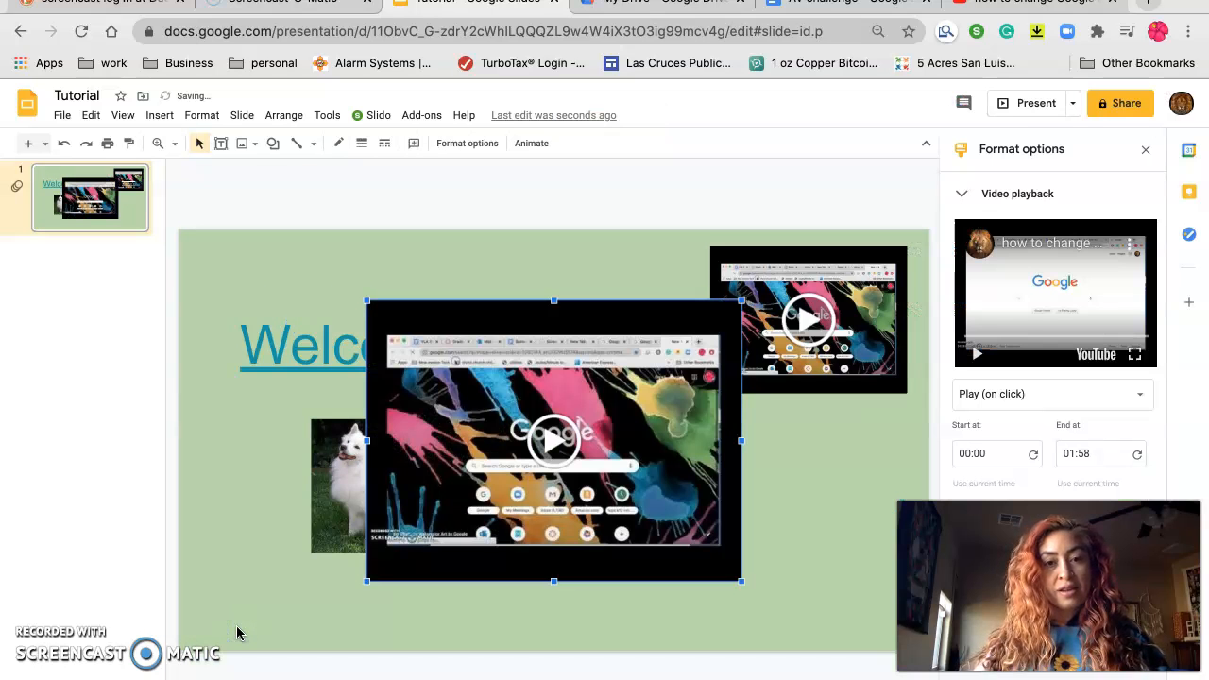
{"action": "left_click", "coordinate": [604, 477]}
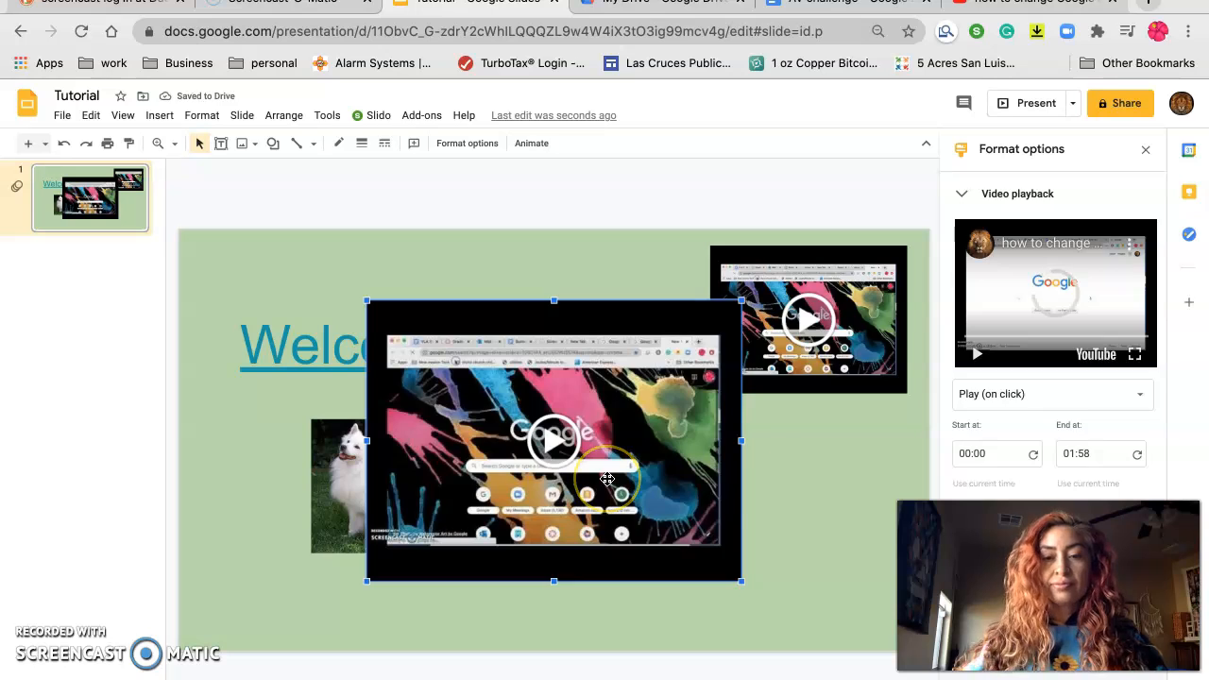
{"action": "key", "text": "Delete"}
{"action": "left_click", "coordinate": [378, 510]}
{"action": "left_click", "coordinate": [387, 483]}
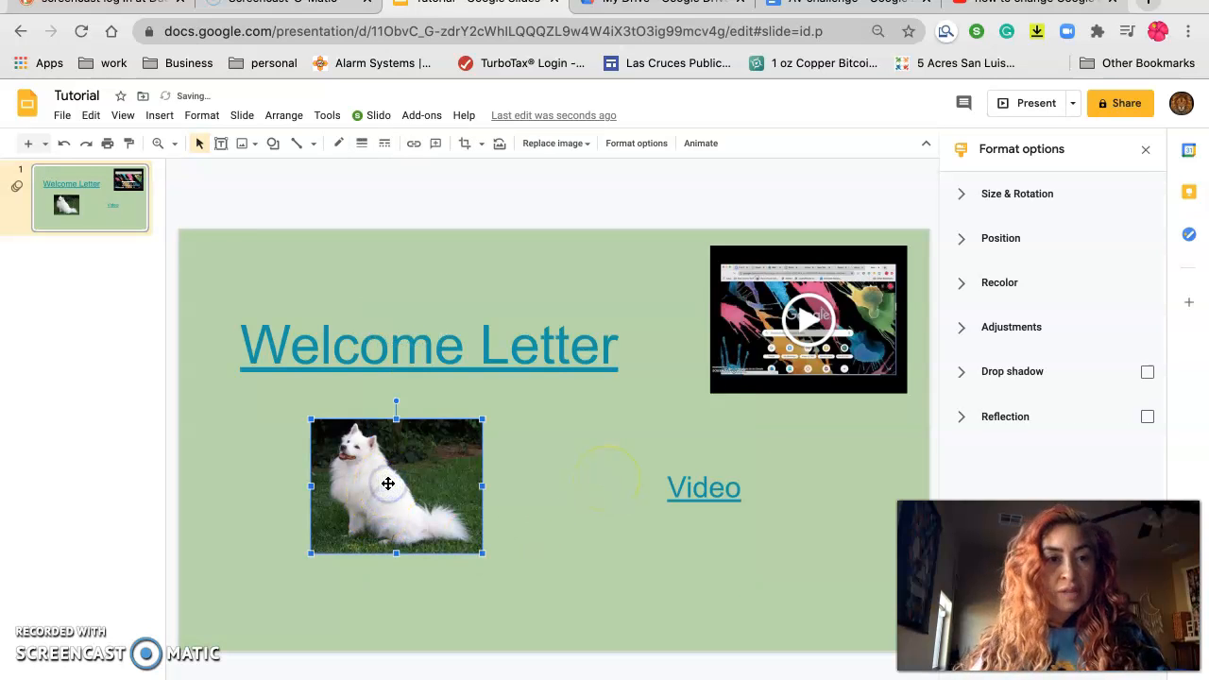
{"action": "left_click", "coordinate": [161, 117]}
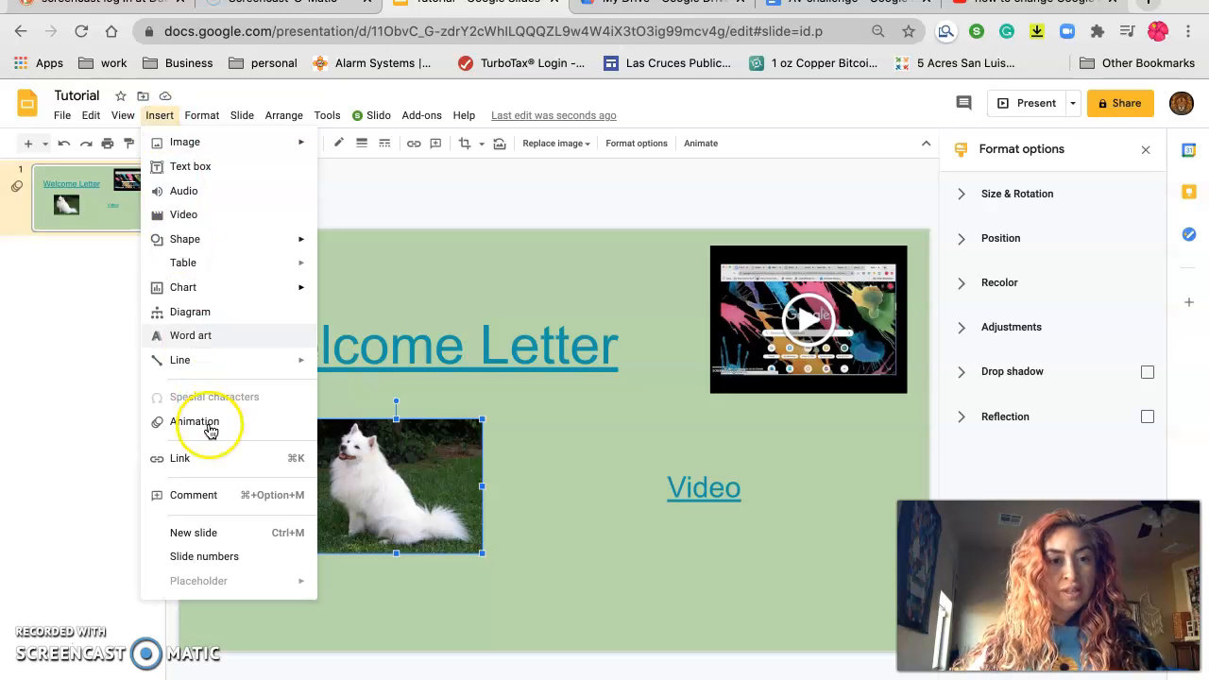
{"action": "left_click", "coordinate": [188, 462]}
{"action": "type", "text": "https://www.youtube.com/watch?v=z-5u4_eWehU"}
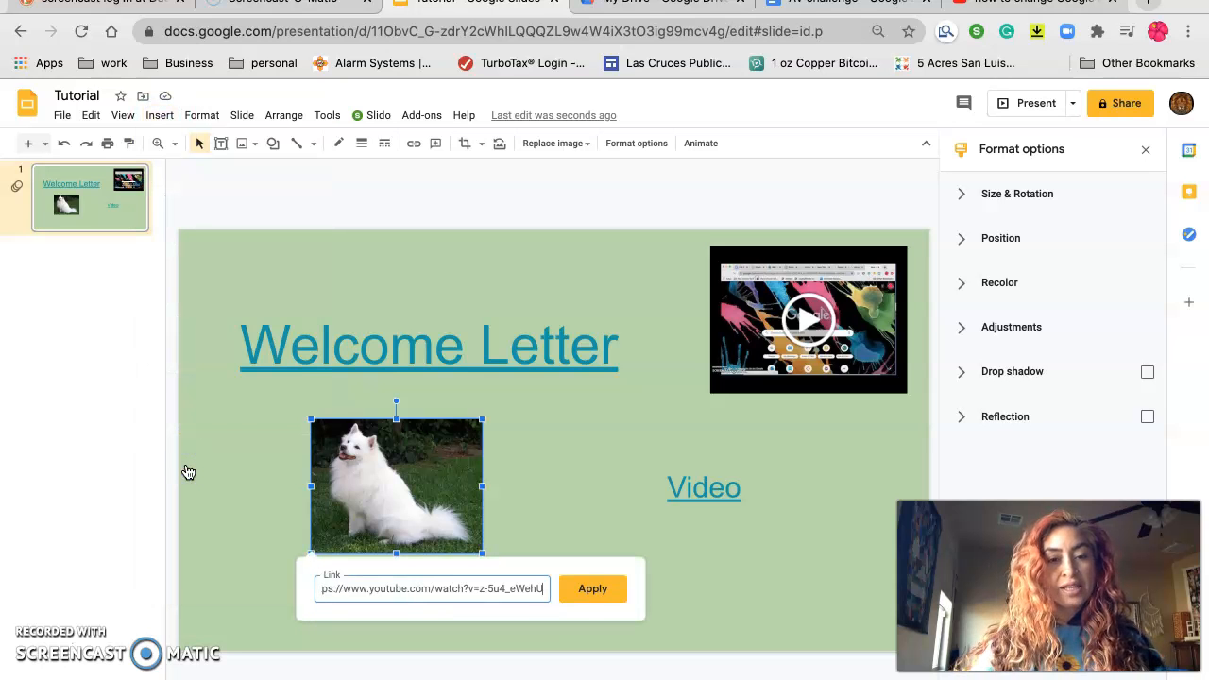
{"action": "left_click", "coordinate": [592, 588]}
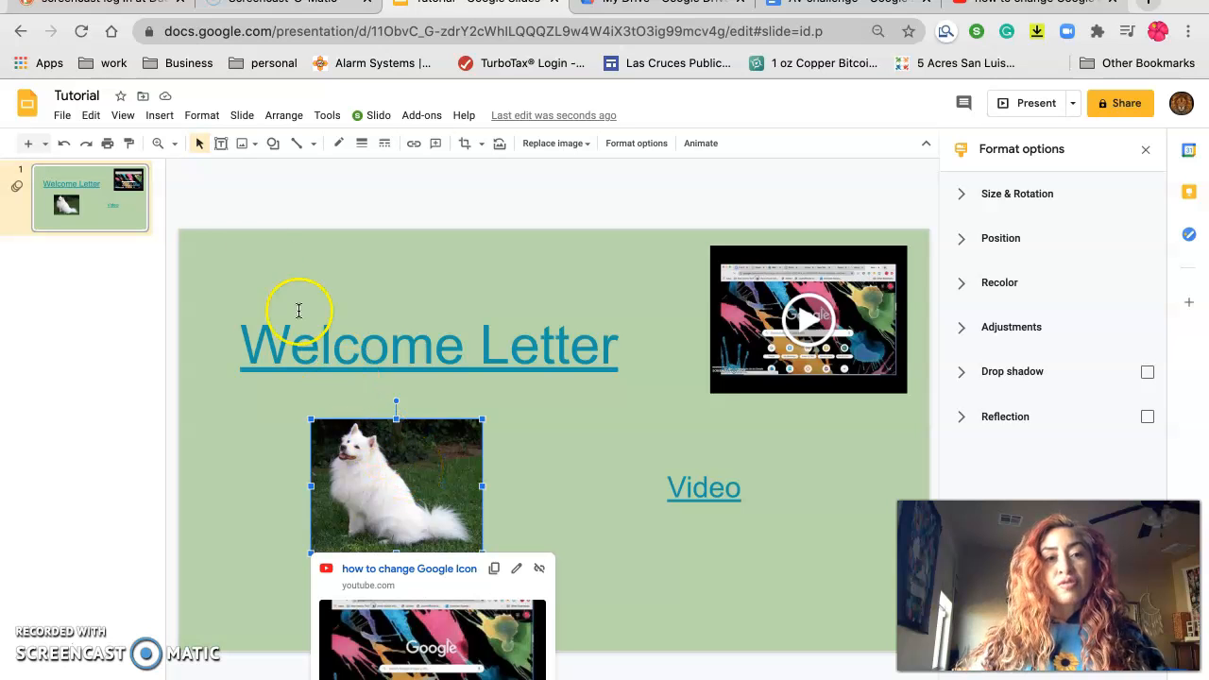
{"action": "left_click", "coordinate": [153, 119]}
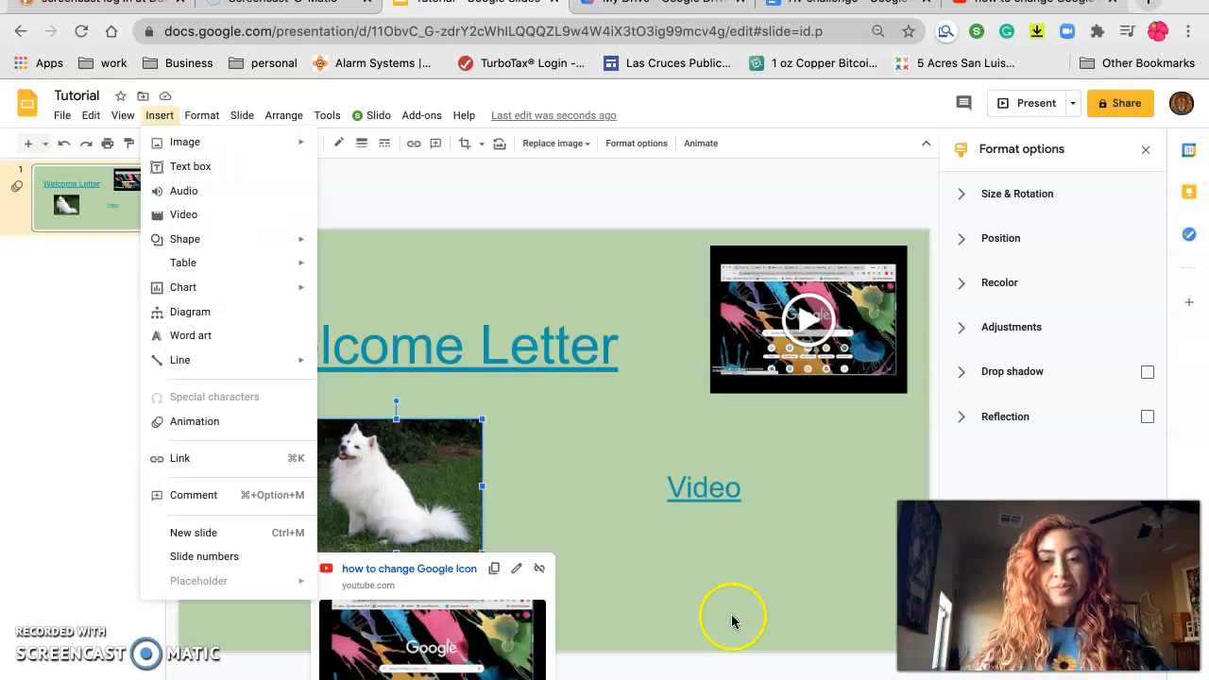
{"action": "left_click", "coordinate": [715, 588]}
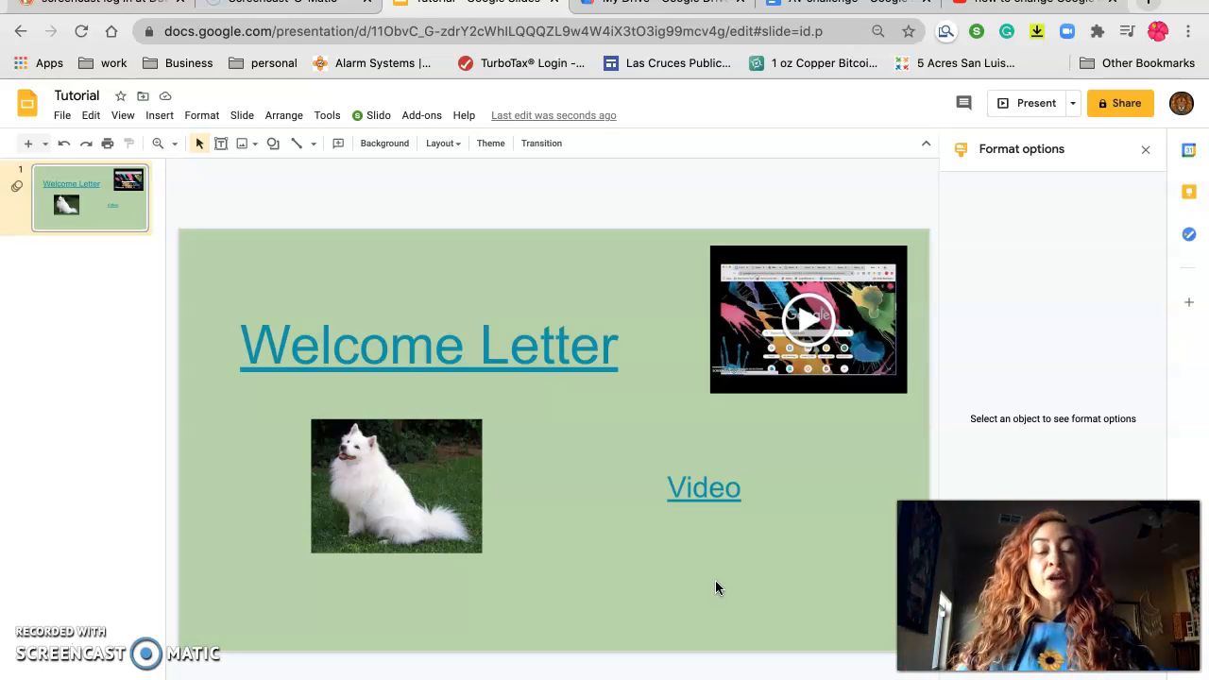
- Add a second slide with a title and text layout, and enter "Feedback" as its title
{"action": "left_click", "coordinate": [26, 146]}
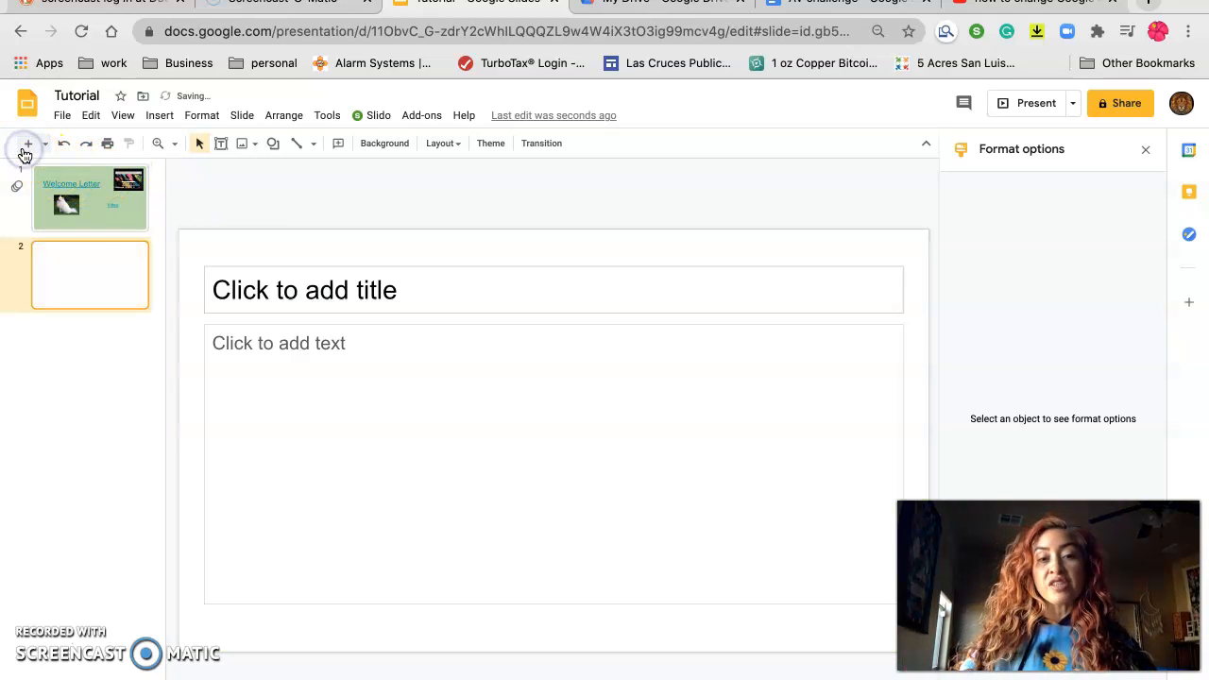
{"action": "left_click", "coordinate": [487, 293]}
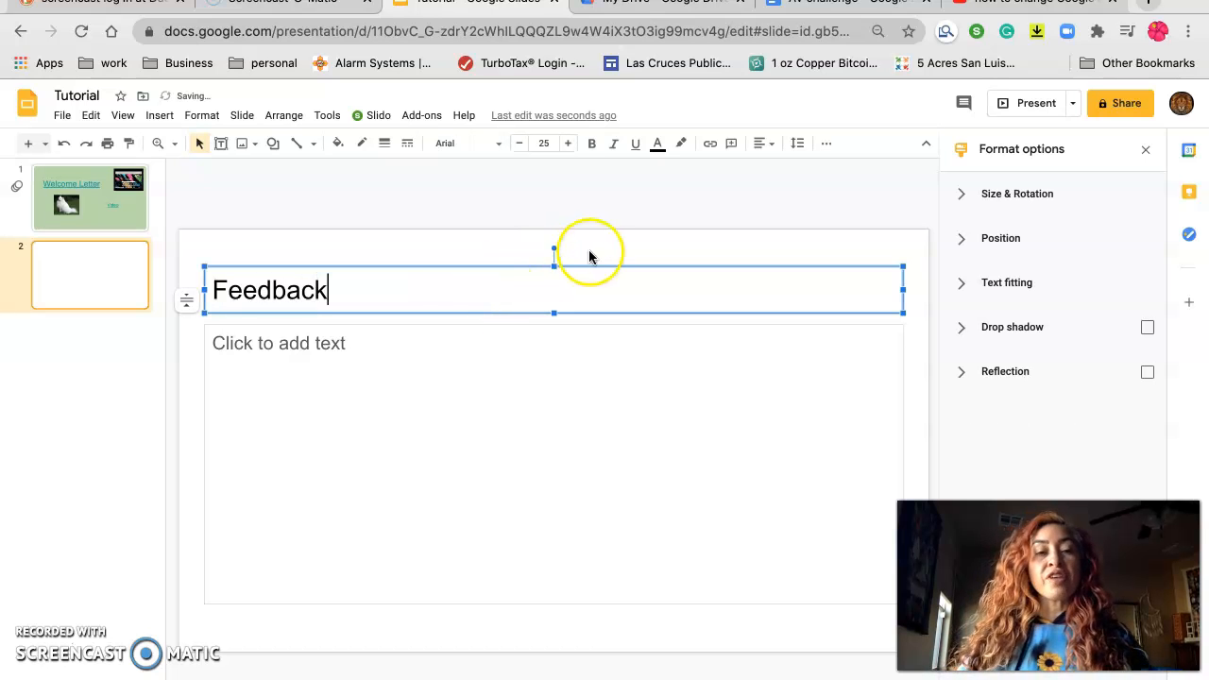
- Switch to Google Drive, open the "Amara Vida Challenge Feedback" form and copy its shortened sharing link
{"action": "left_click", "coordinate": [674, 3]}
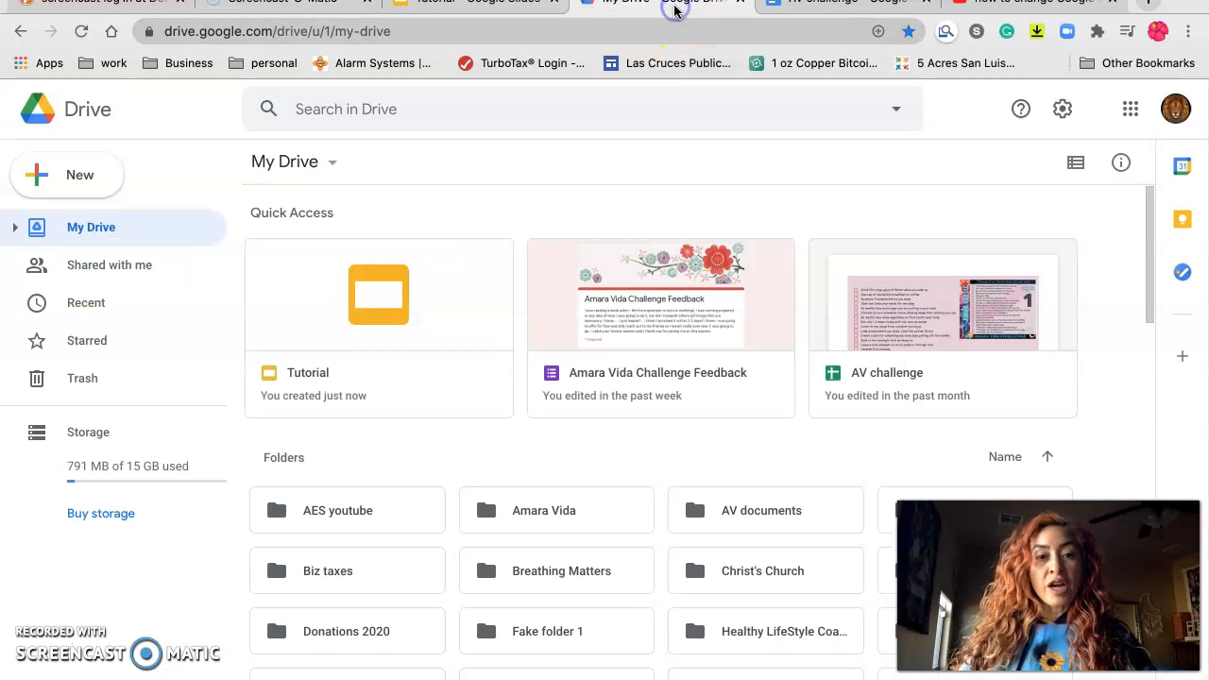
{"action": "double_click", "coordinate": [607, 378]}
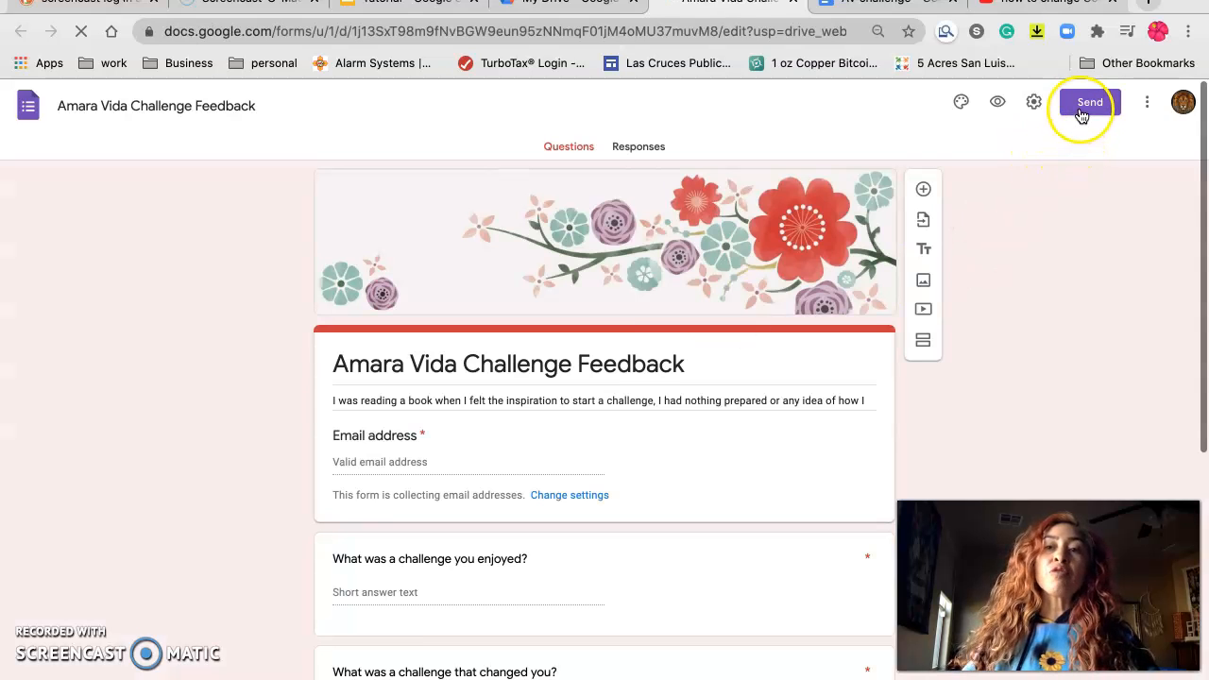
{"action": "left_click", "coordinate": [1081, 106]}
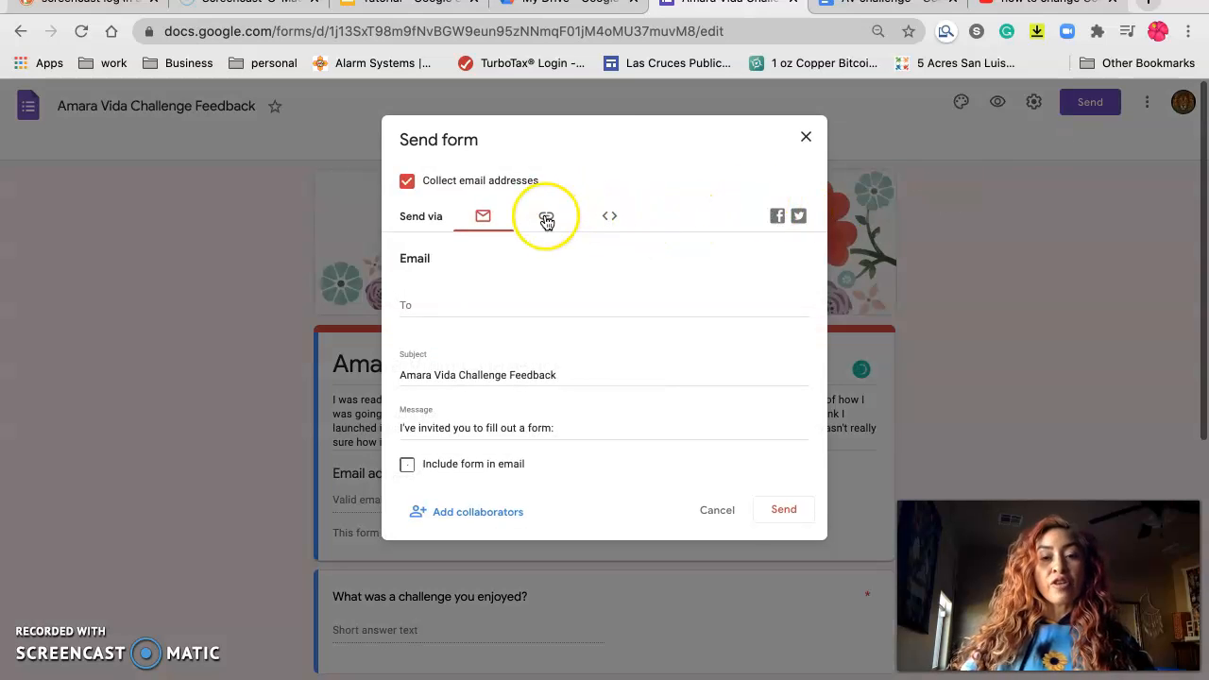
{"action": "left_click", "coordinate": [551, 217]}
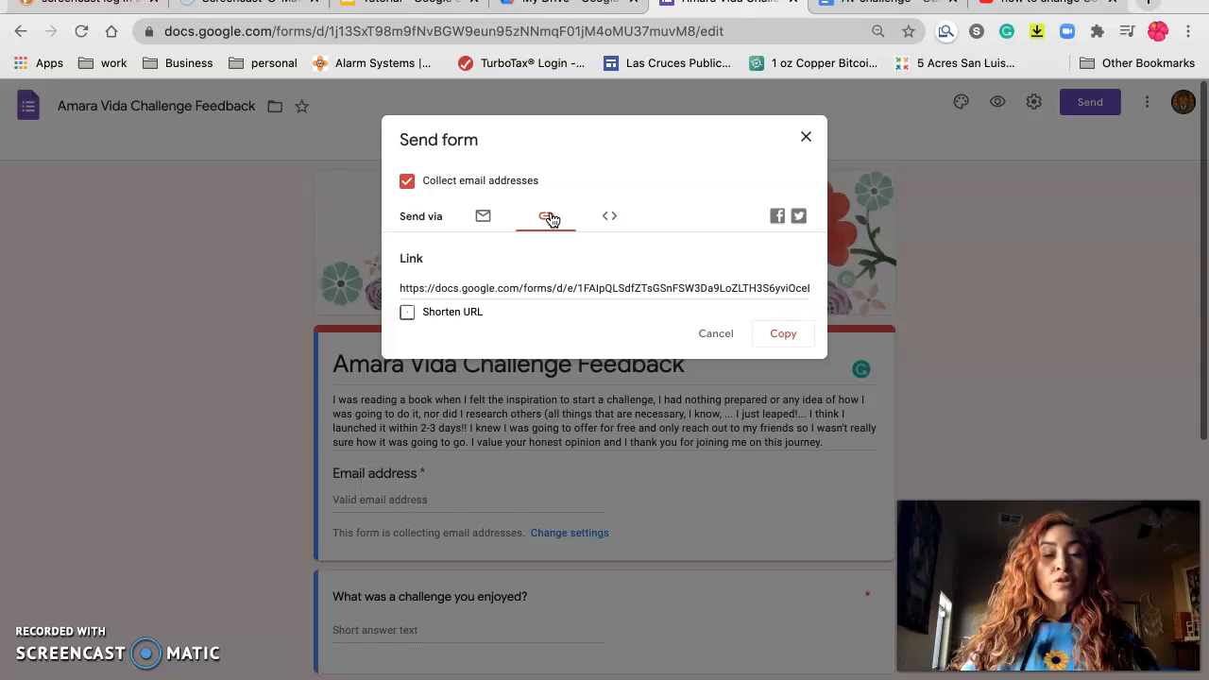
{"action": "left_click", "coordinate": [407, 313]}
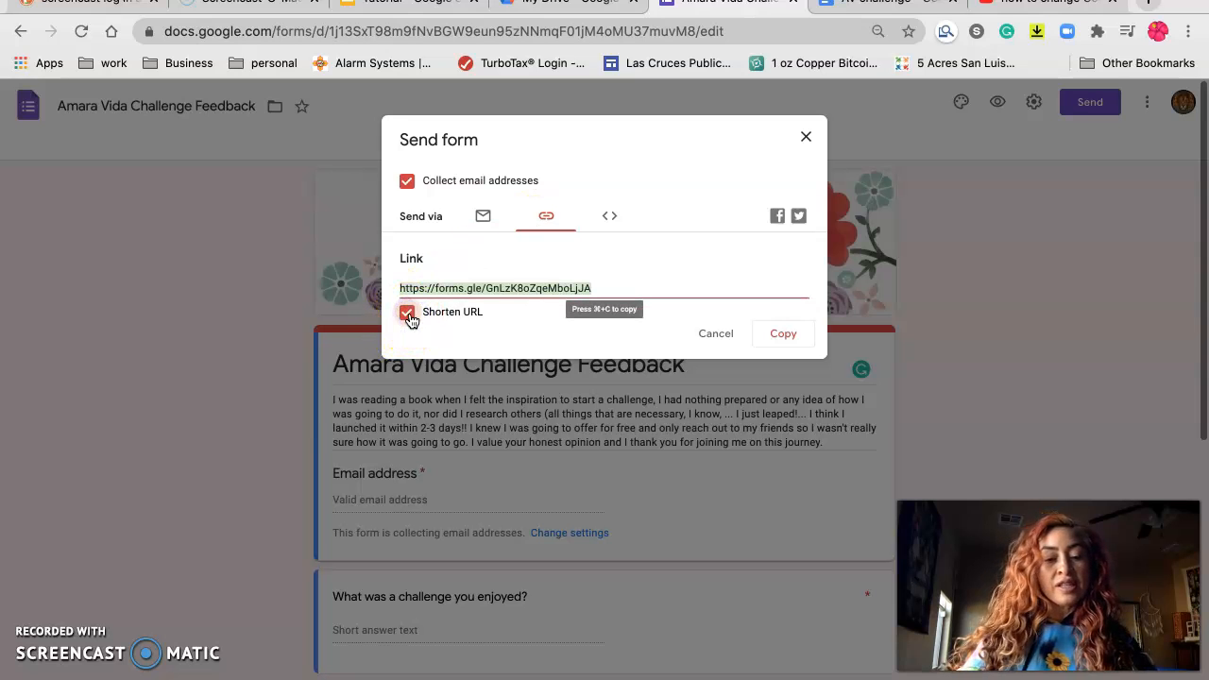
{"action": "left_click", "coordinate": [784, 337]}
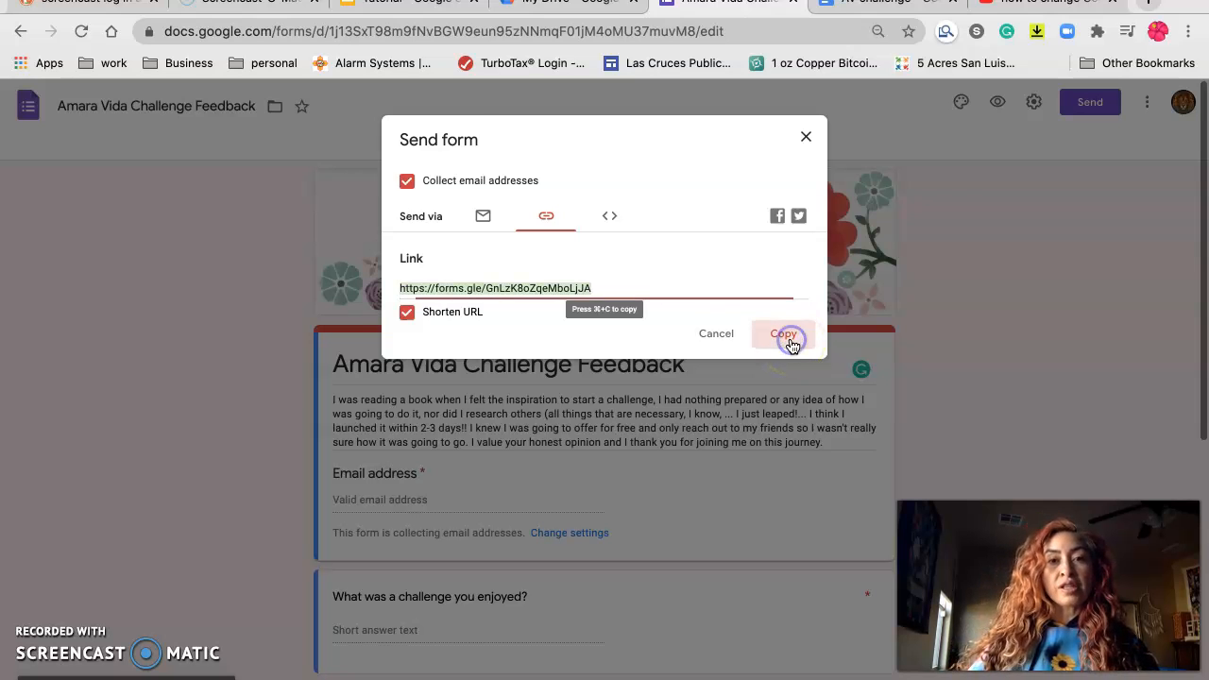
{"action": "left_click", "coordinate": [401, 5]}
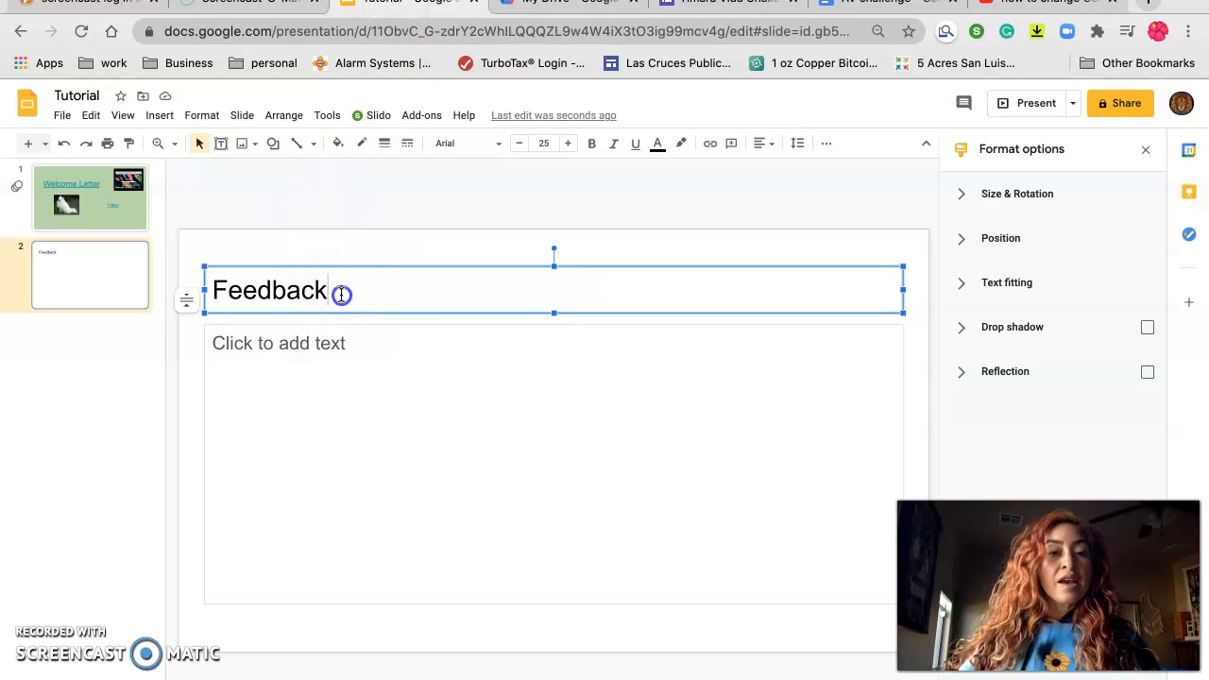
{"action": "left_click_drag", "start_coordinate": [341, 295], "coordinate": [224, 307]}
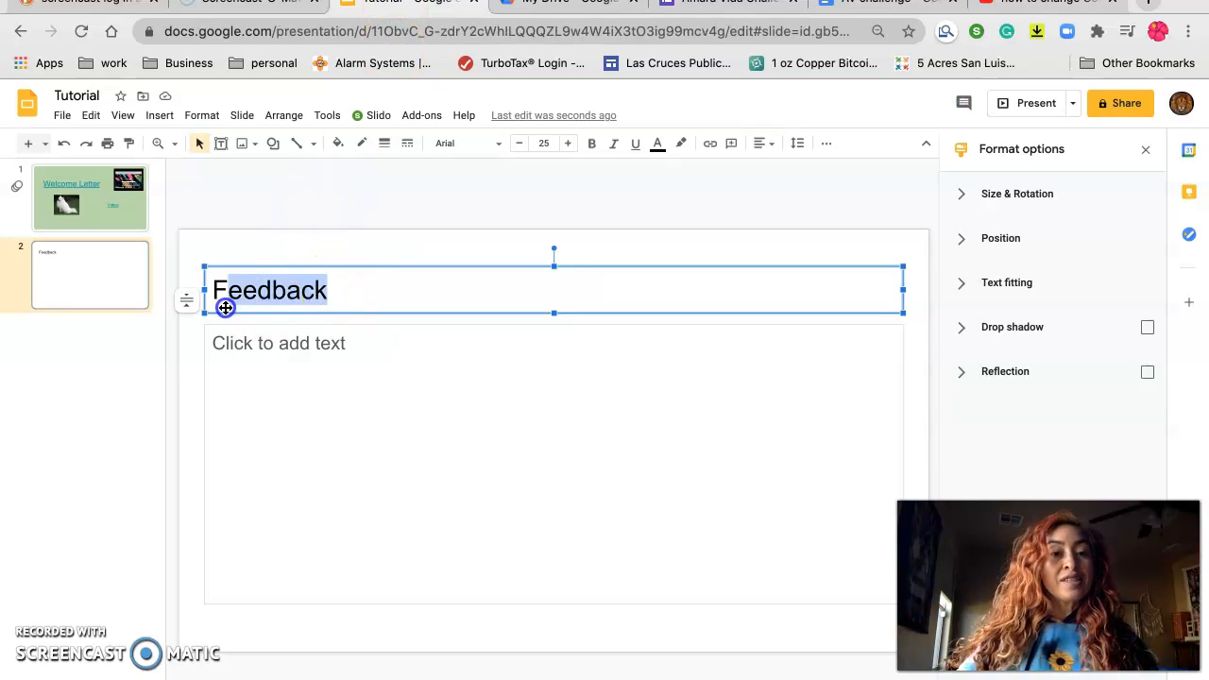
{"action": "left_click", "coordinate": [160, 115]}
{"action": "left_click", "coordinate": [202, 458]}
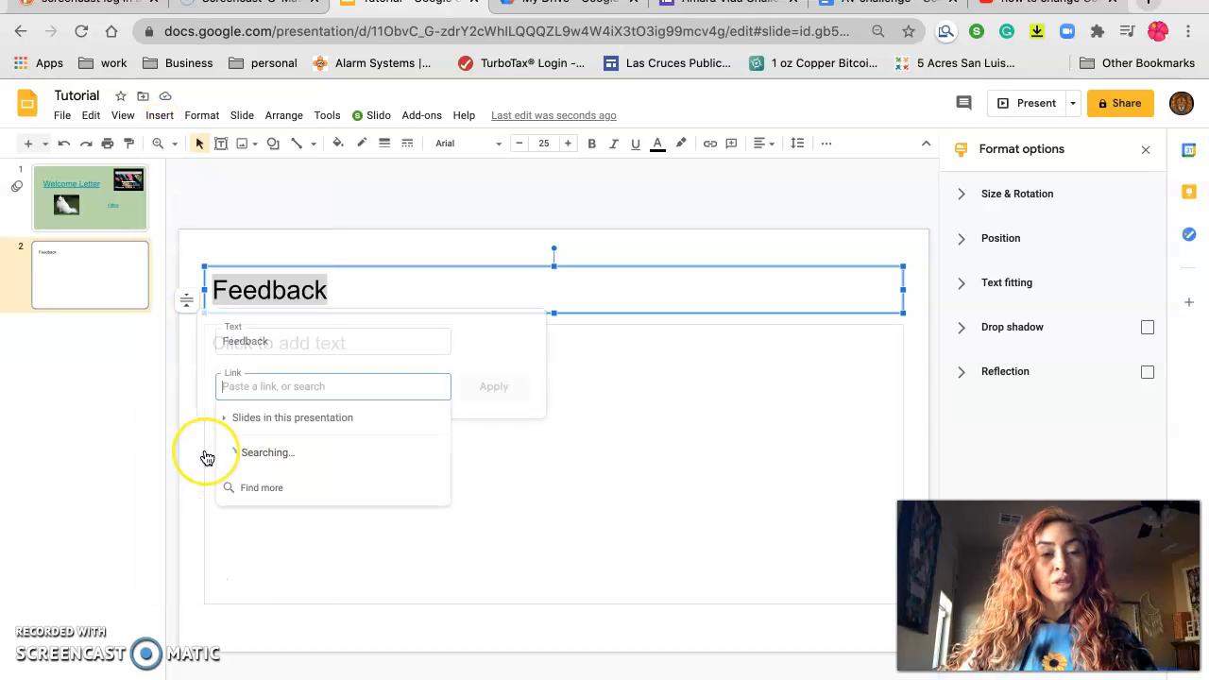
{"action": "key", "text": "ctrl+v"}
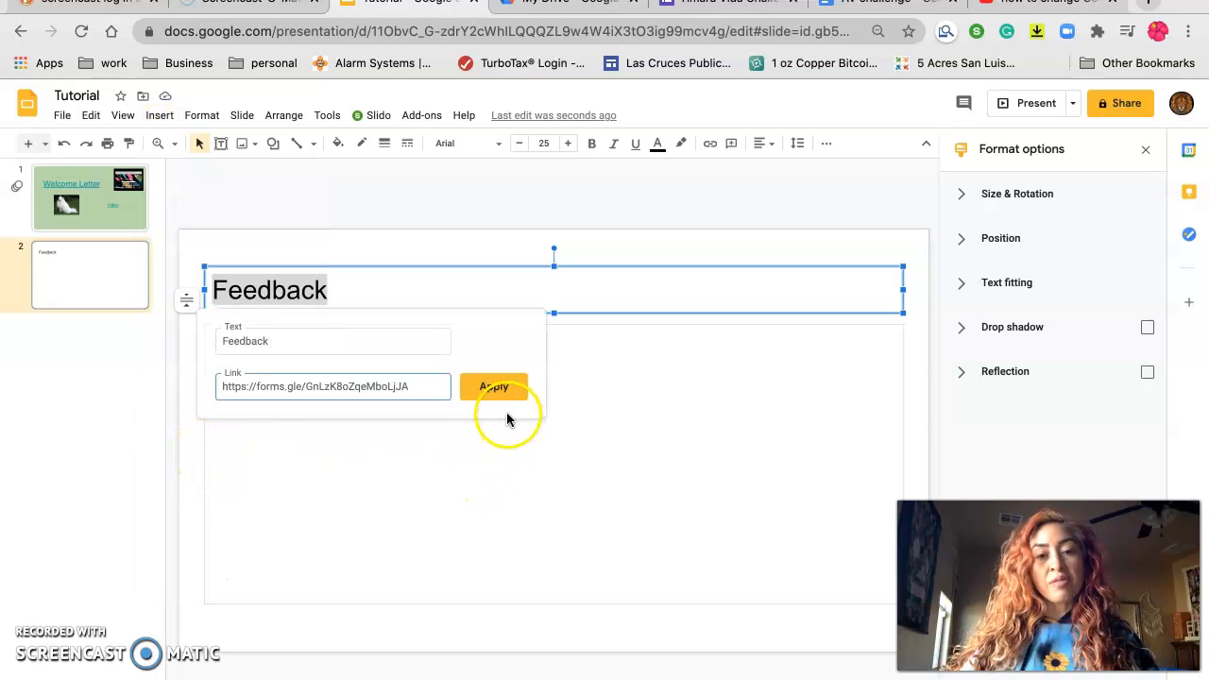